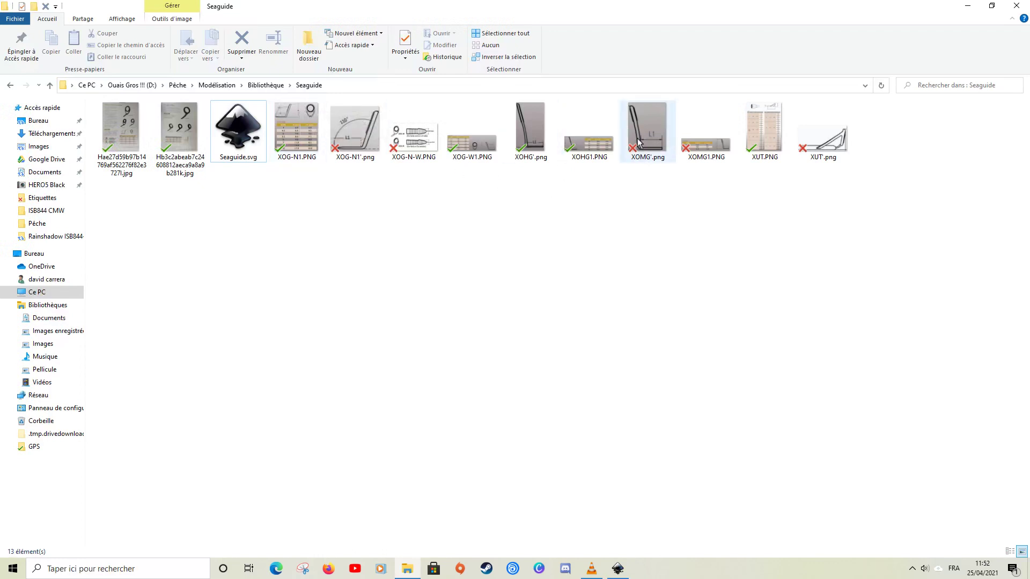
Try cropping XOG-N1.PNG to the side-view guide drawing with the 110° angle, and close the image without saving.
double_click(304, 135)
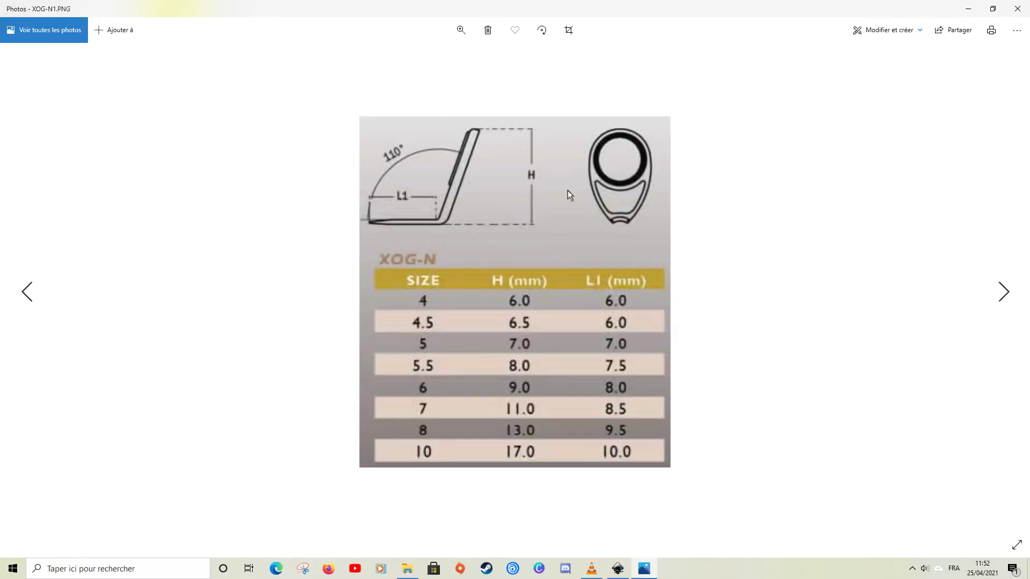
left_click(877, 33)
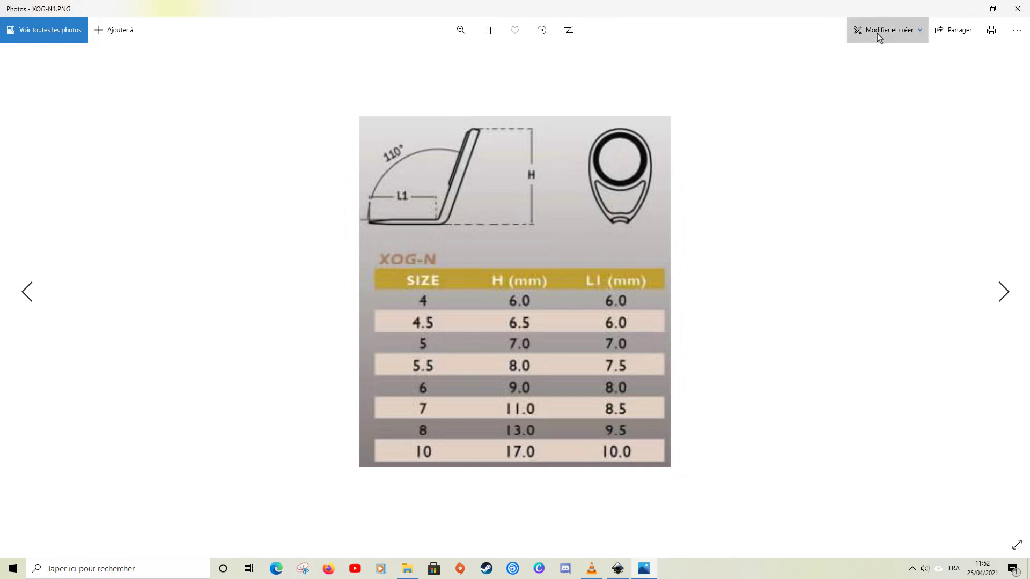
left_click(870, 63)
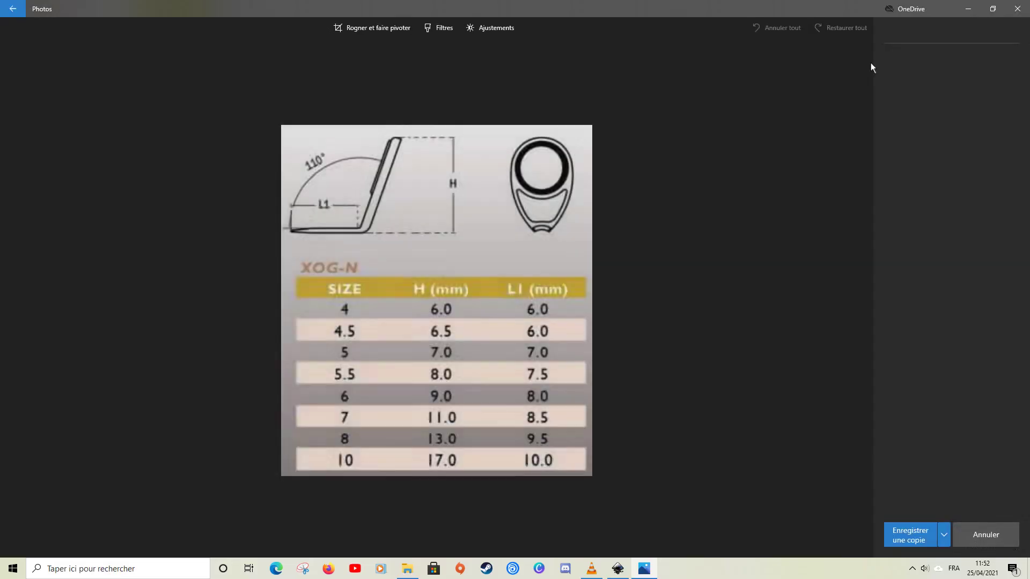
left_click_drag(644, 539, 392, 217)
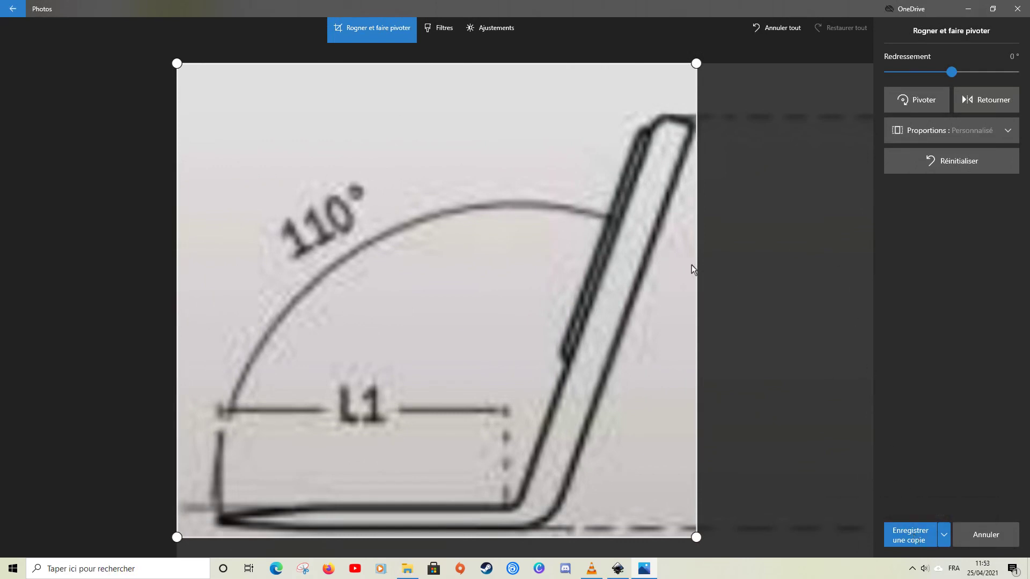
left_click(1000, 542)
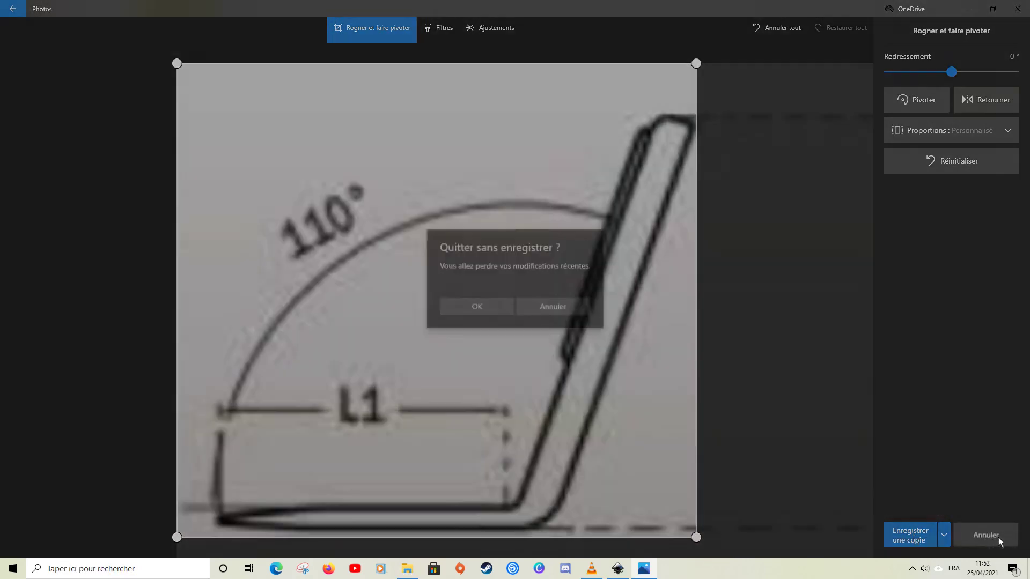
left_click(474, 308)
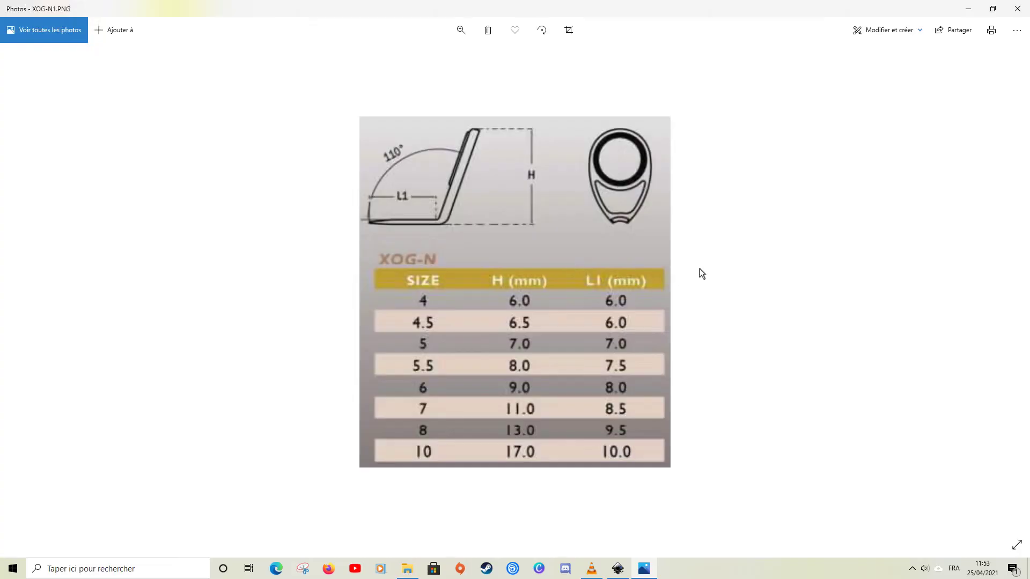
left_click(1017, 9)
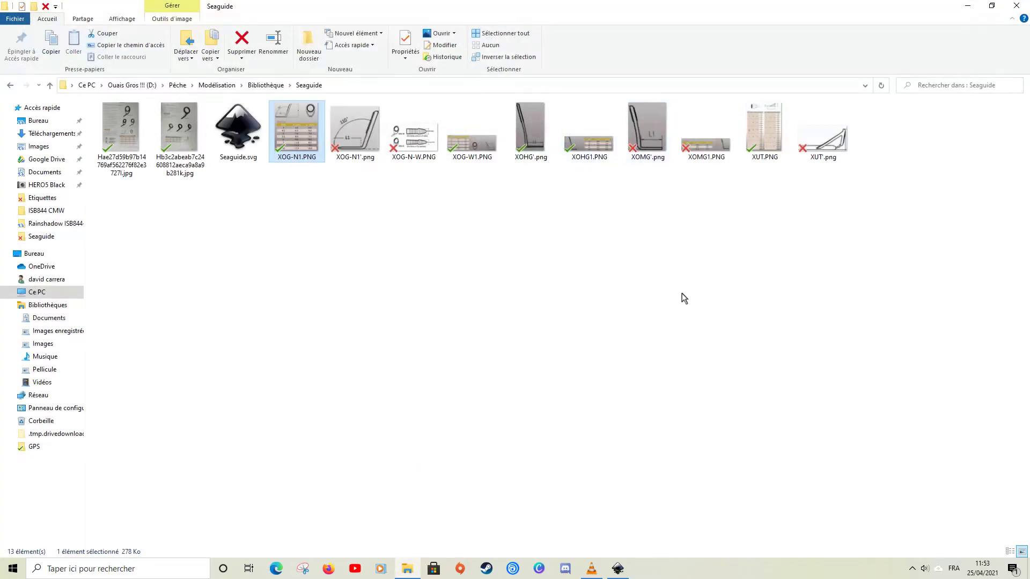
Switch to Inkscape and start a Bézier path with a straight segment along the underside of the foot in the cropped XOHG image.
left_click(619, 570)
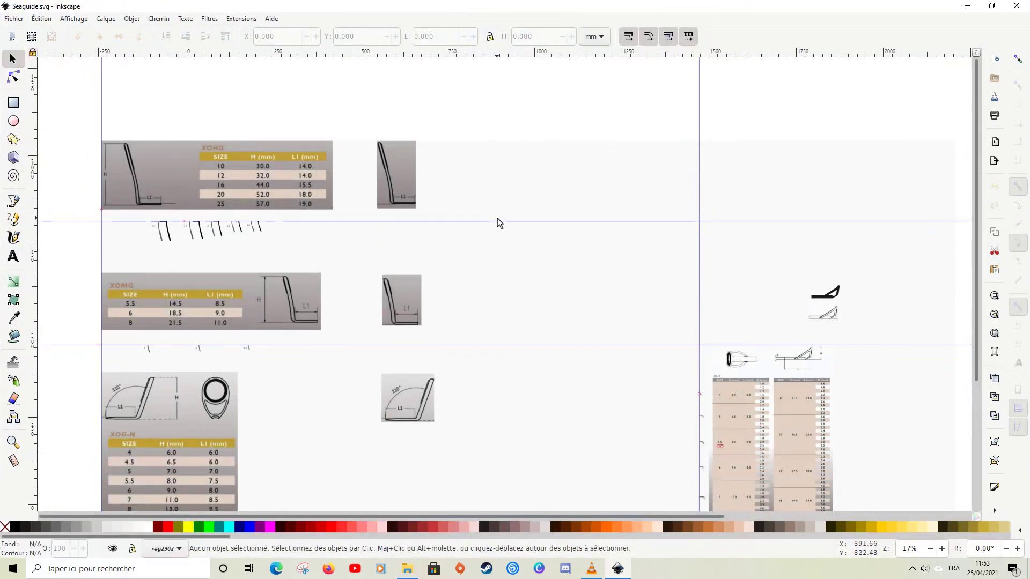
scroll(468, 184, "up", 2)
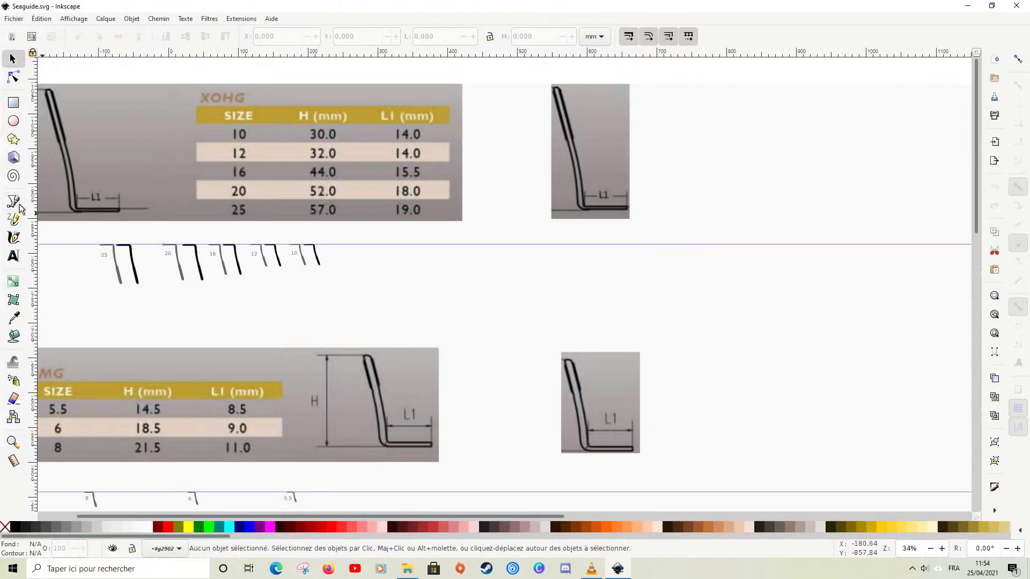
left_click(18, 206)
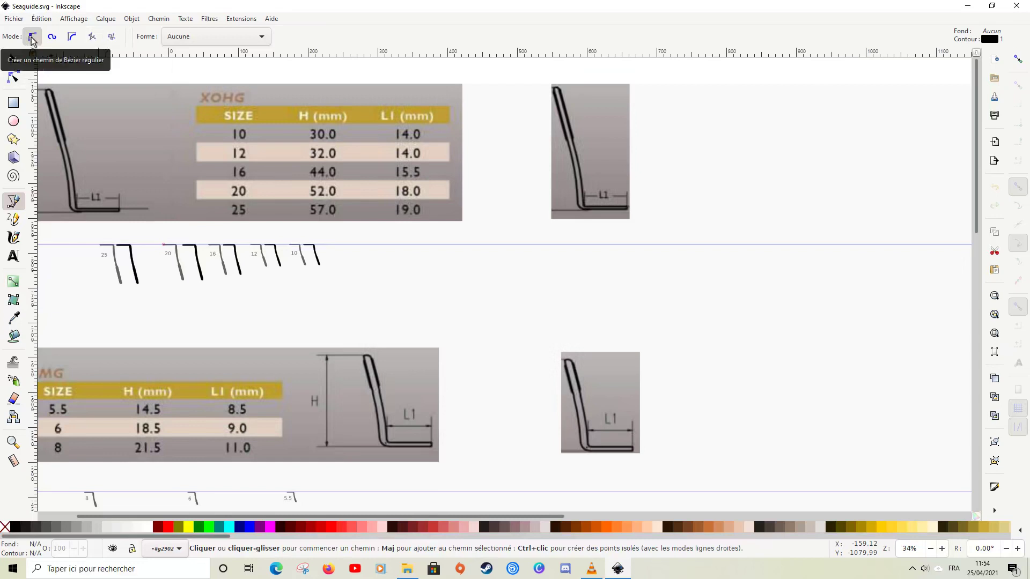
scroll(659, 220, "up", 3)
scroll(616, 236, "up", 6)
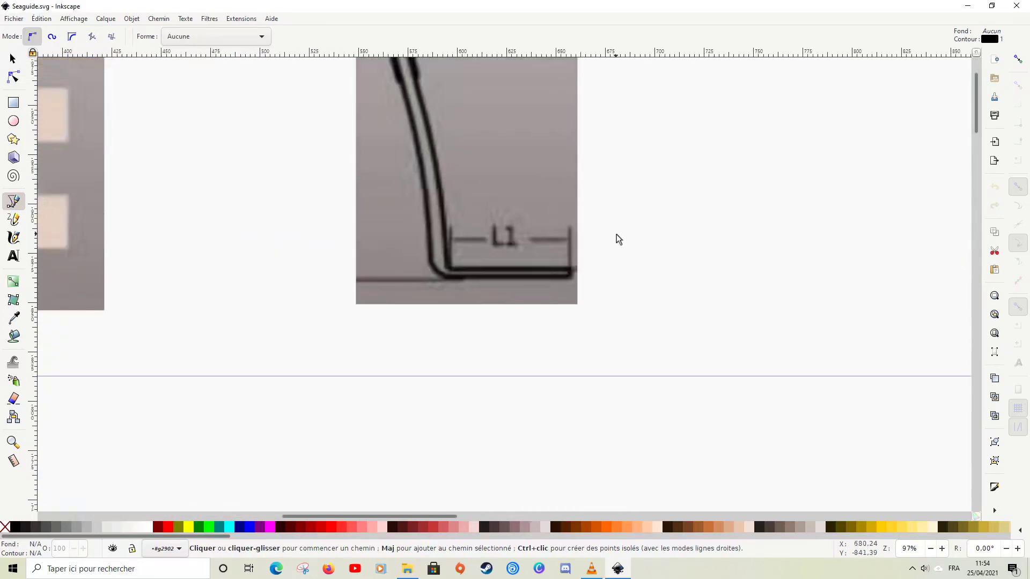
scroll(616, 235, "up", 3)
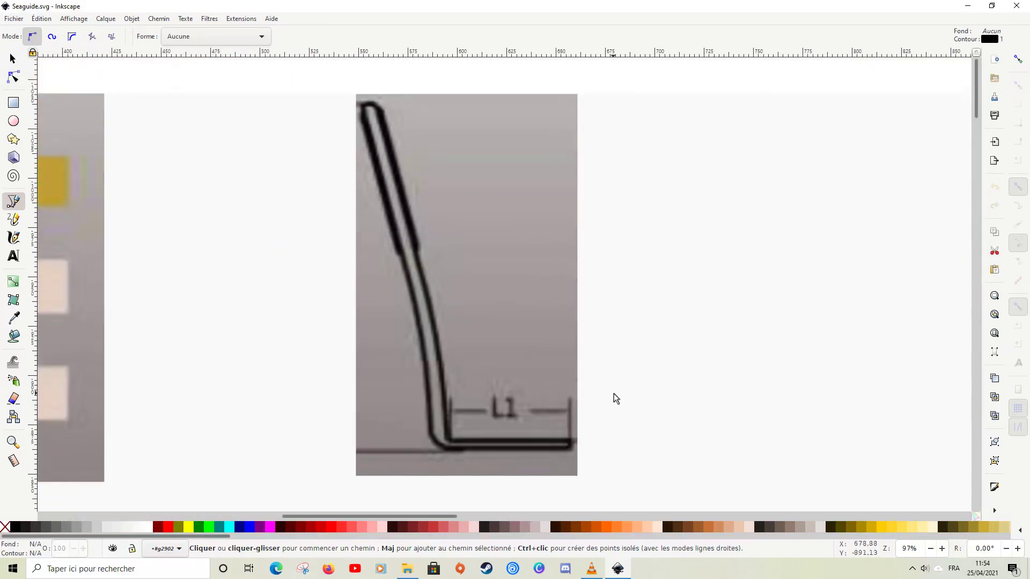
scroll(606, 394, "up", 2)
scroll(496, 392, "down", 2)
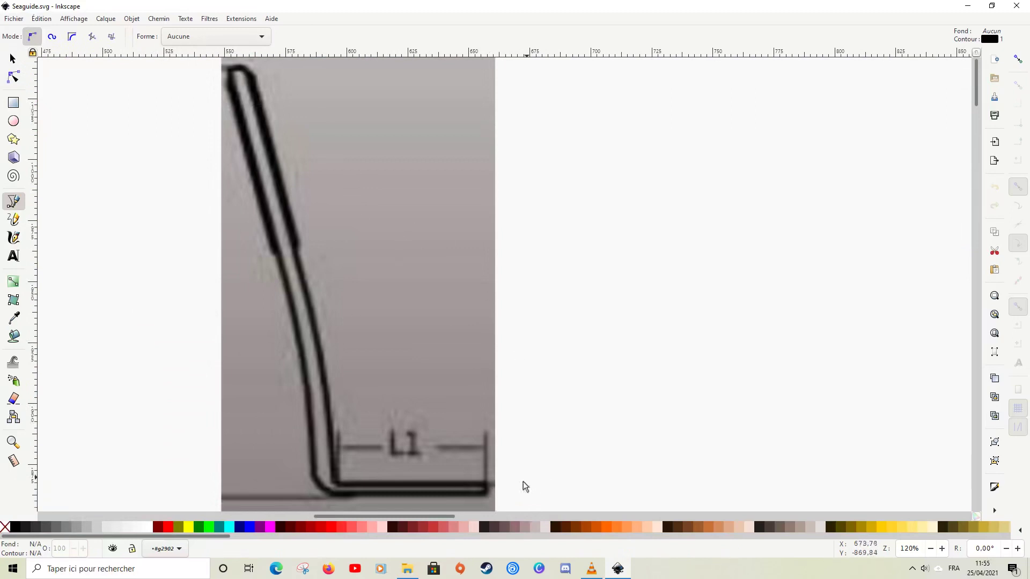
left_click(486, 493)
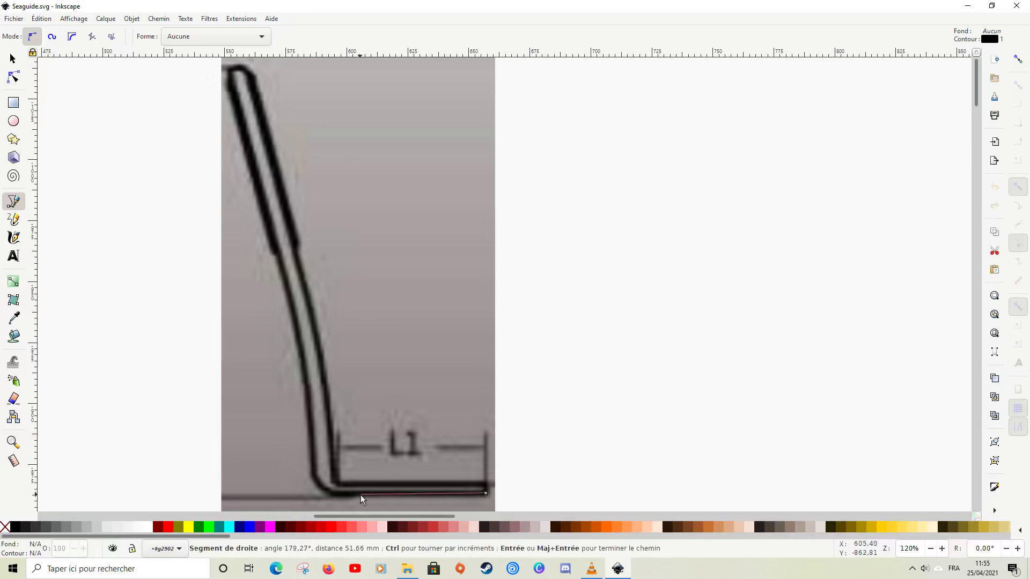
left_click(332, 495)
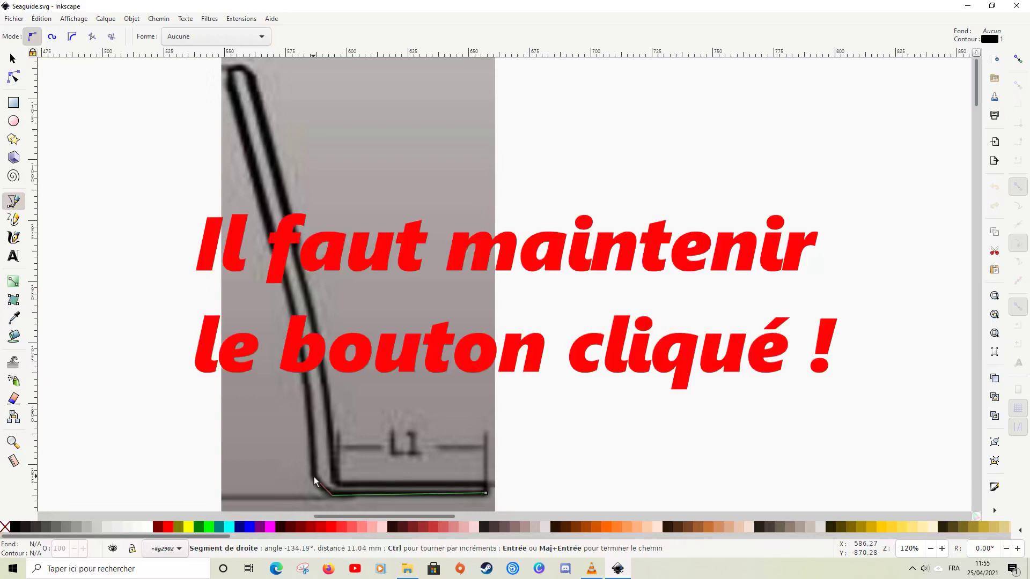
left_click_drag(314, 481, 371, 423)
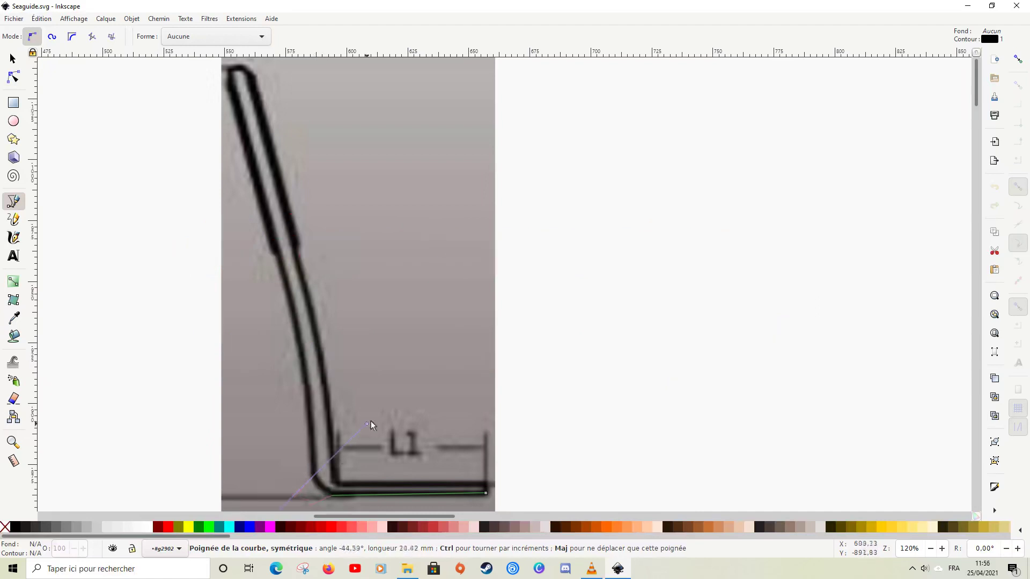
left_click_drag(416, 380, 317, 470)
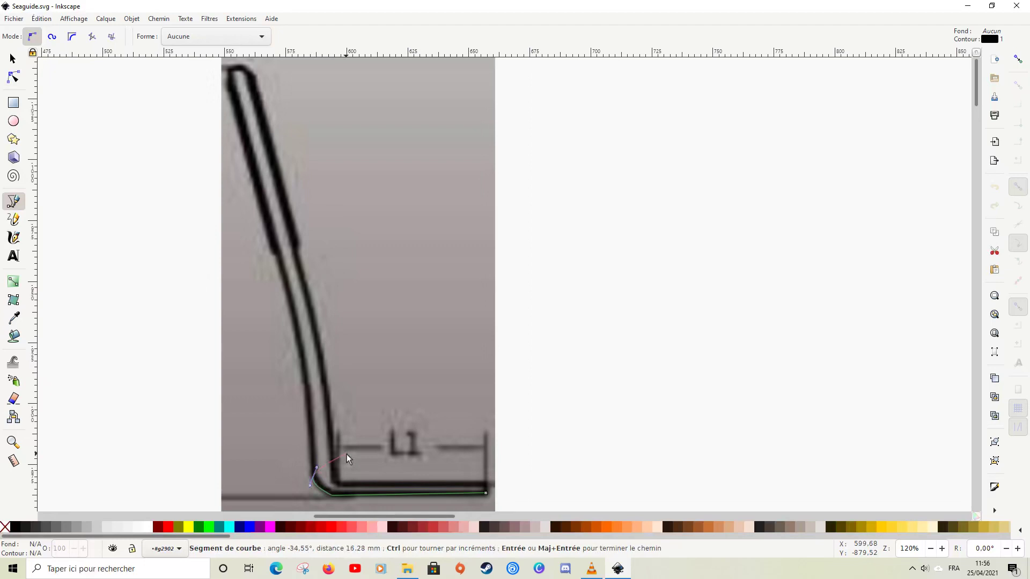
key("BackSpace")
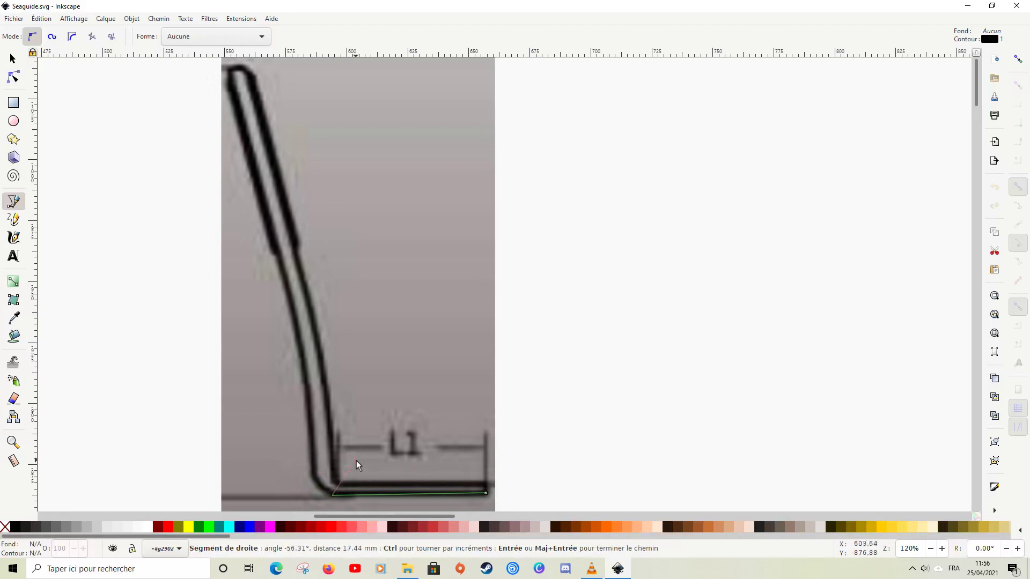
Round the heel bend and continue the path up the leg's outer edge to the base of the thicker upper section.
left_click_drag(309, 477, 317, 473)
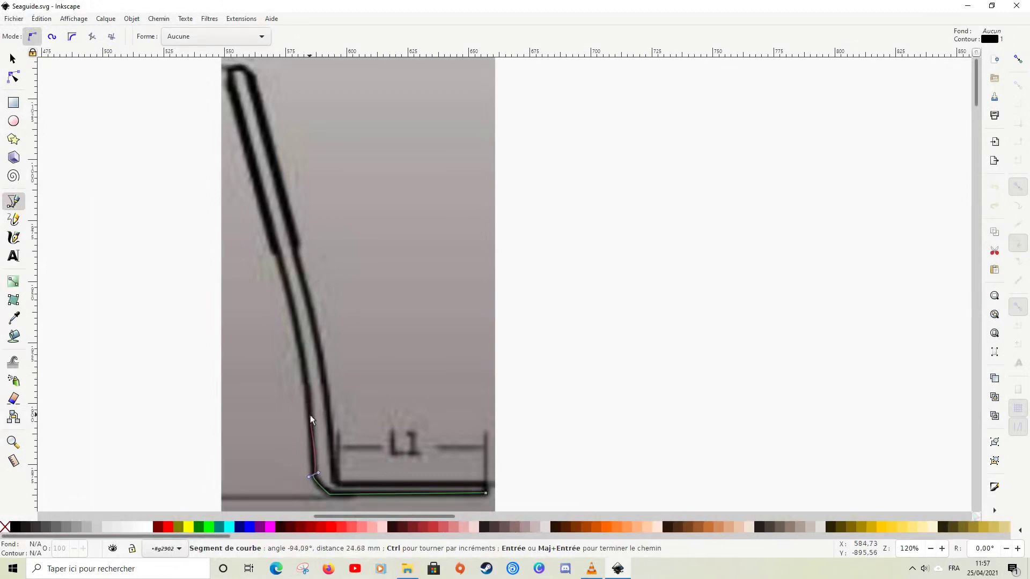
key("Return")
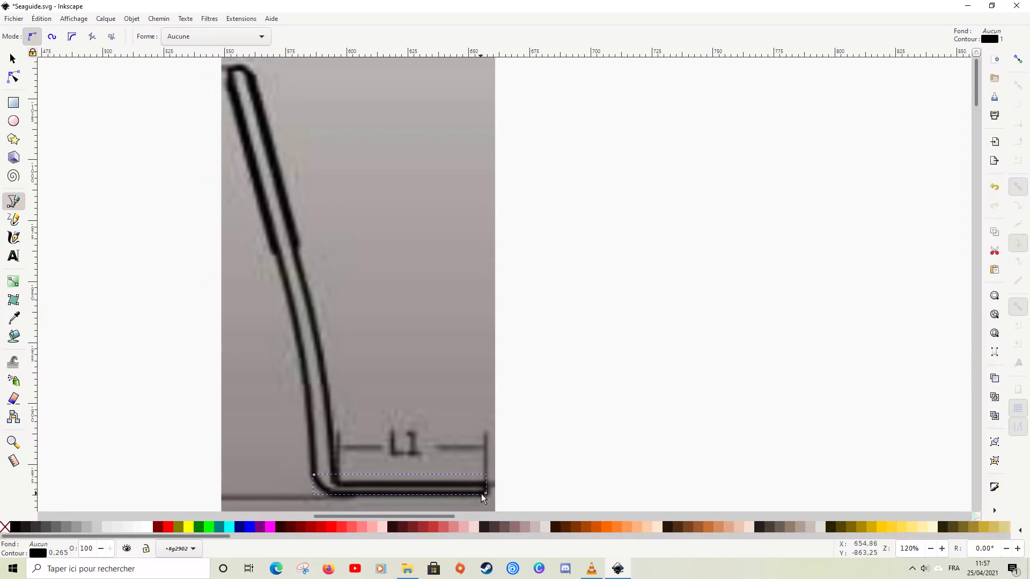
left_click(314, 476)
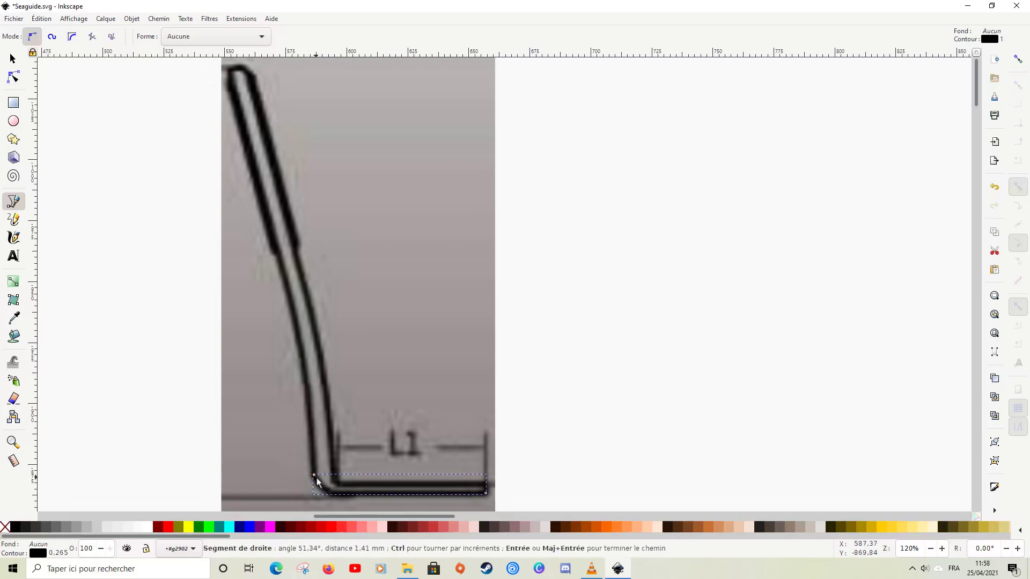
left_click(308, 384)
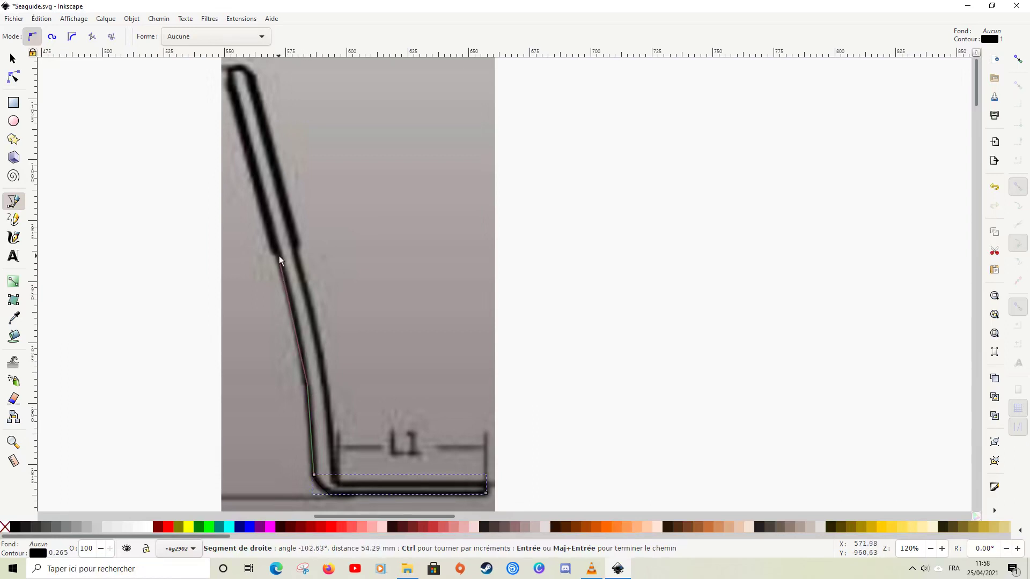
left_click_drag(277, 252, 272, 253)
left_click_drag(270, 252, 270, 245)
key("Return")
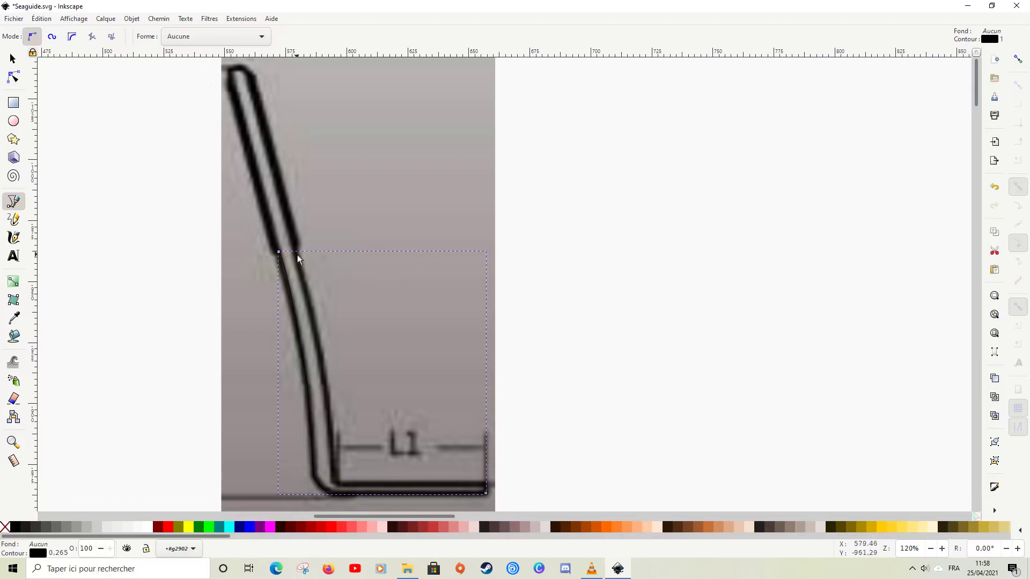
Trace around the guide's tip and back down the inner edge of the leg and foot, closing the outline.
left_click(279, 252)
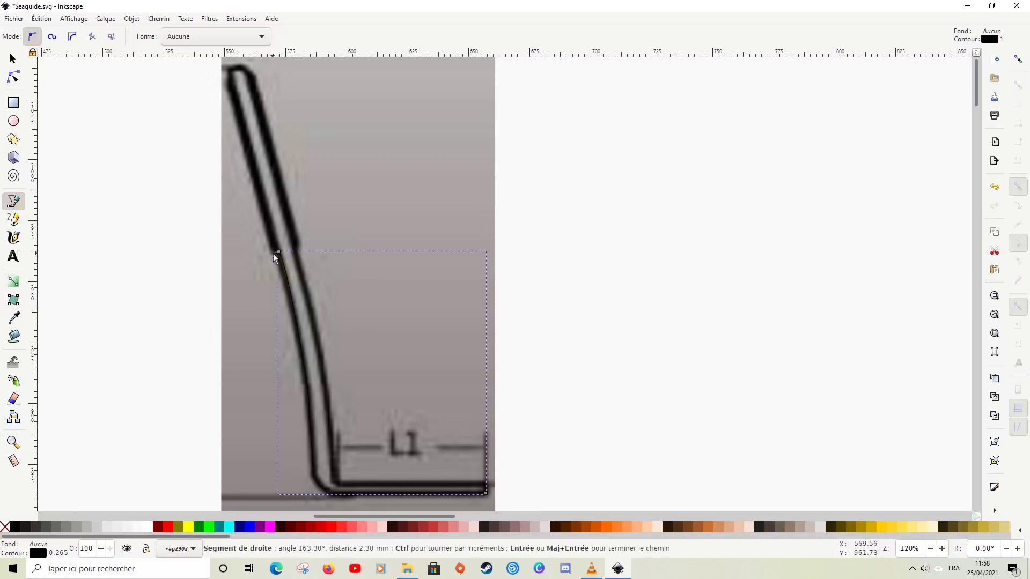
left_click(229, 71)
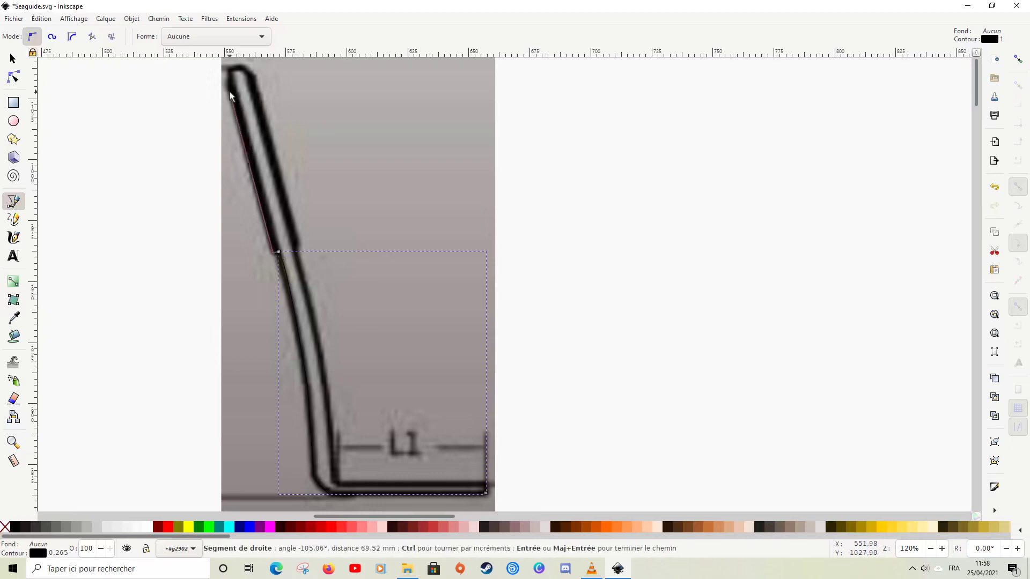
left_click(250, 72)
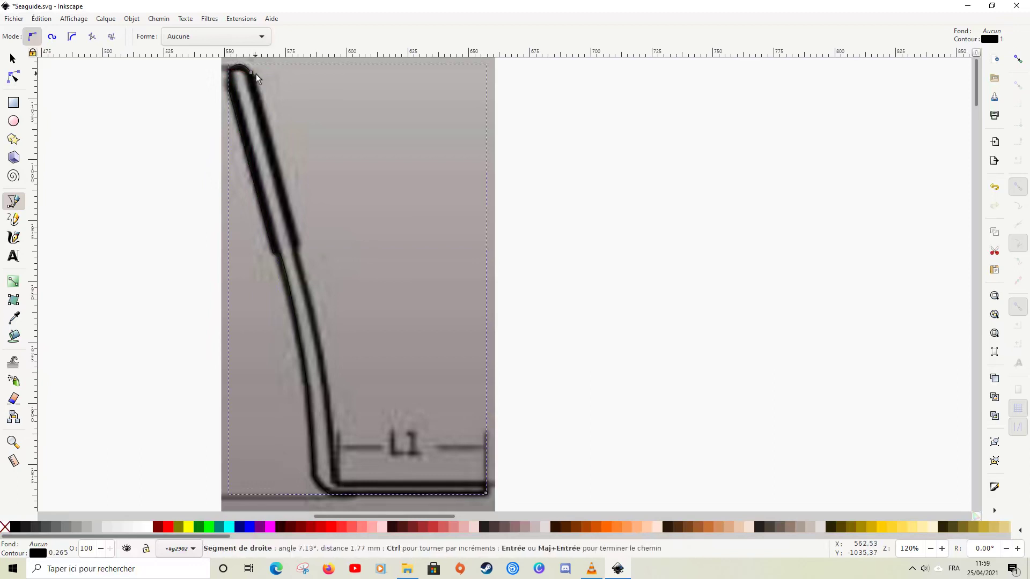
left_click_drag(326, 385, 329, 456)
left_click(334, 483)
left_click(485, 486)
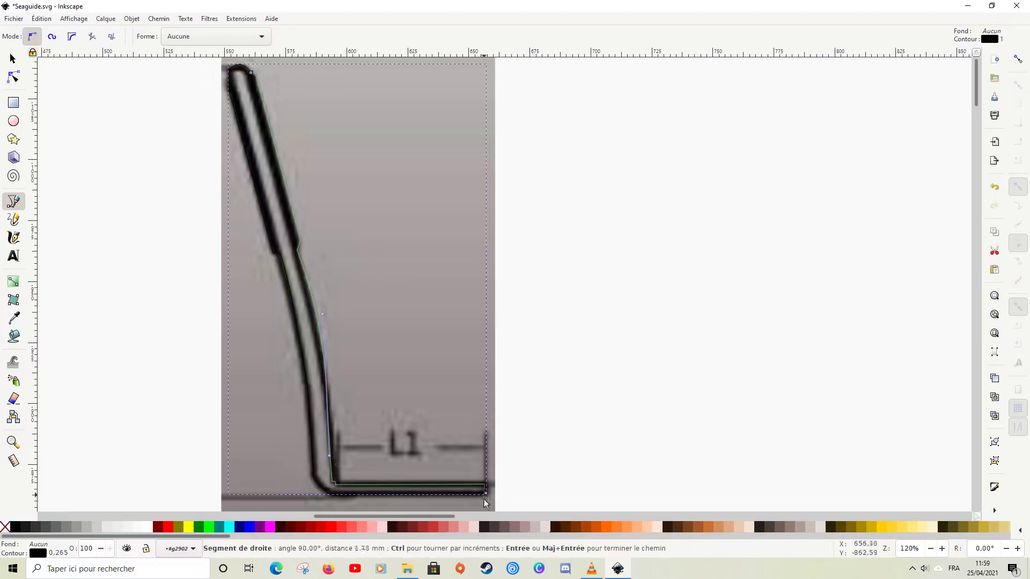
key("Return")
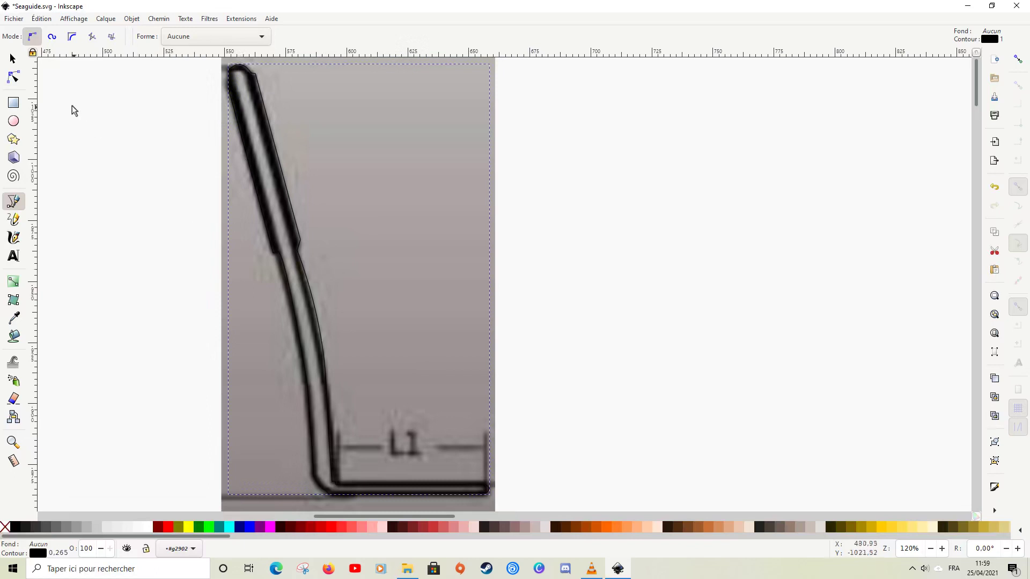
Select the traced outline inside its group and move it about 150 mm to the right, onto the blank area beside the image.
left_click(13, 59)
left_click(292, 214)
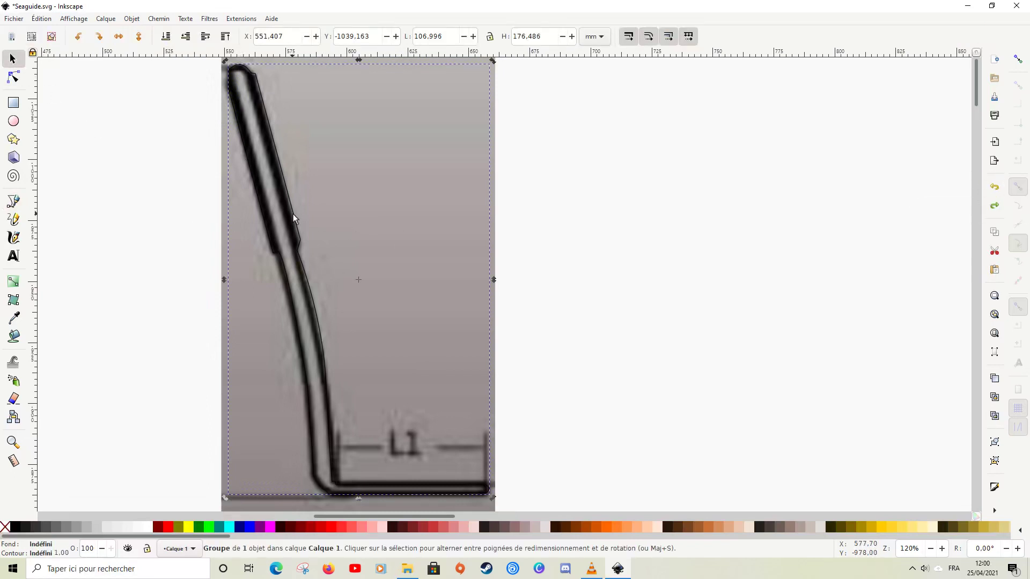
double_click(273, 251)
left_click_drag(273, 249, 643, 258)
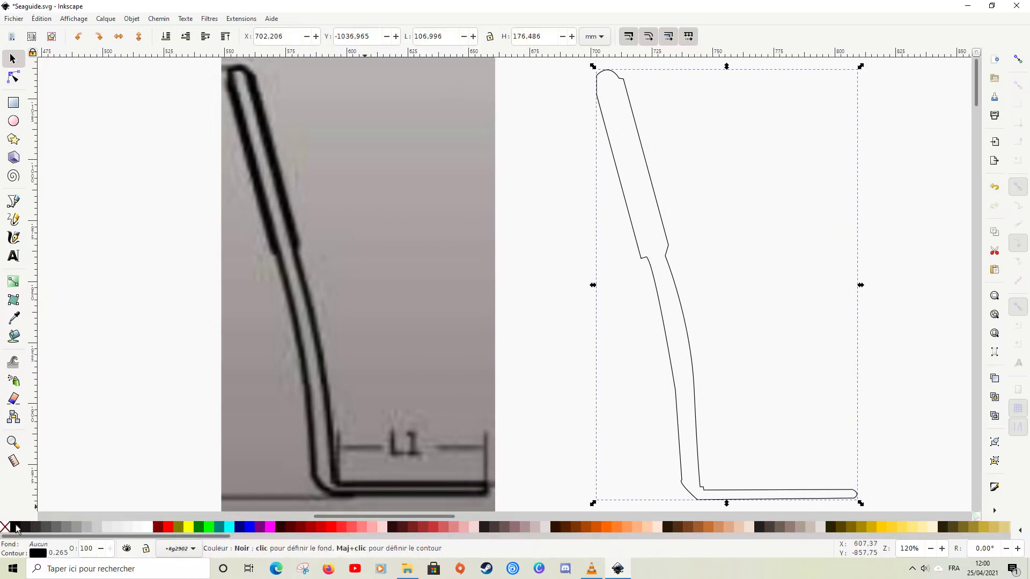
Fill the traced outline with black and rotate it 180°.
left_click(16, 528)
left_click(28, 525)
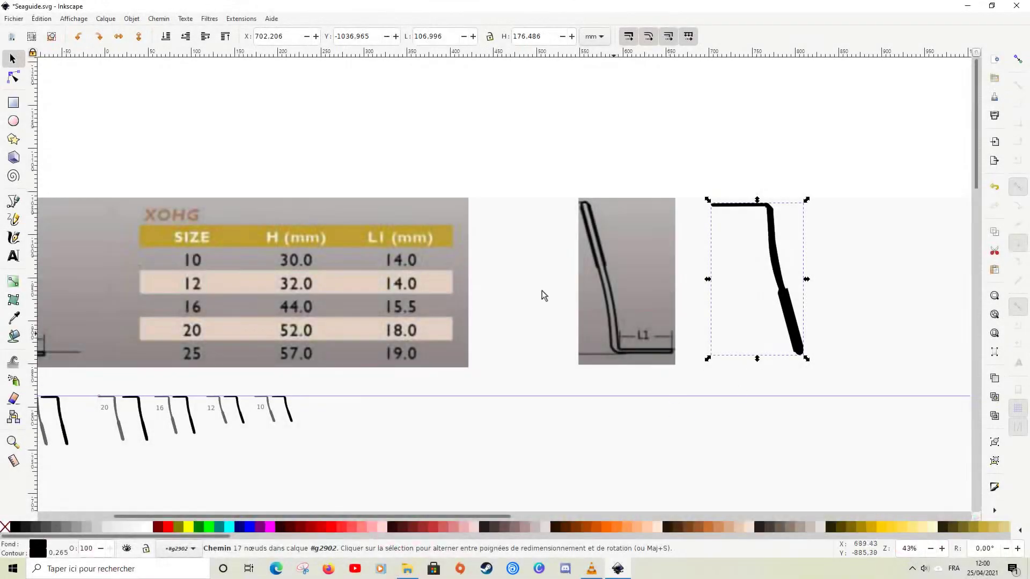
left_click(14, 77)
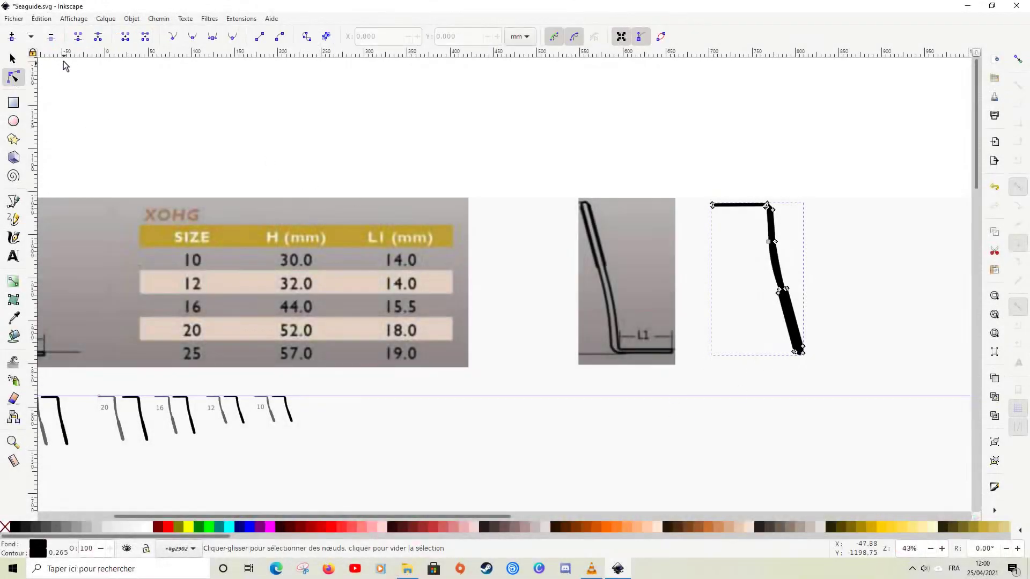
left_click(752, 233)
key("s")
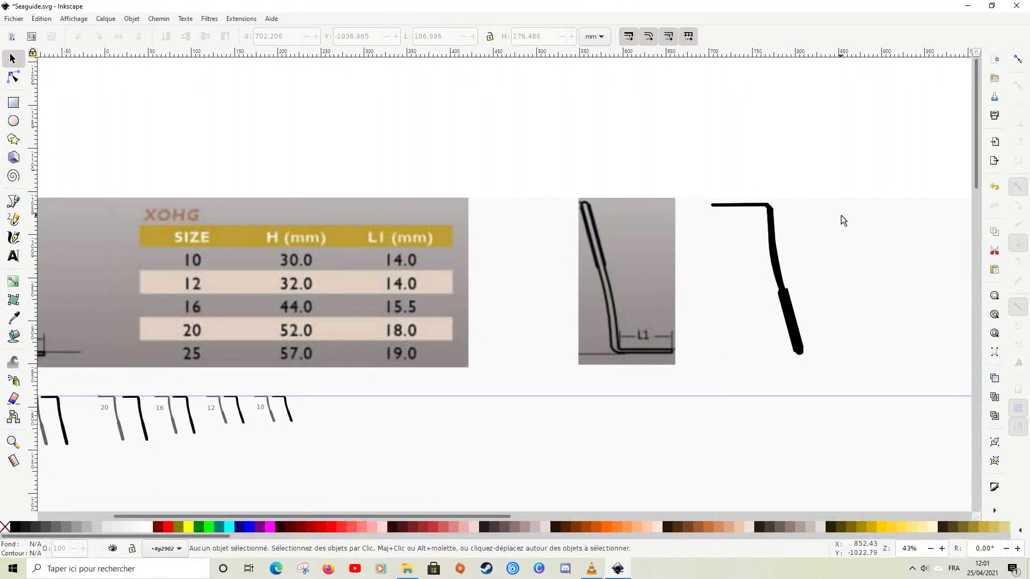
Set up bitmap vectorization of the cropped guide image: Plusieurs passes, Niveaux de gris, Moucheture off, Empilement and Retirer l'arrière-plan on.
left_click(626, 267)
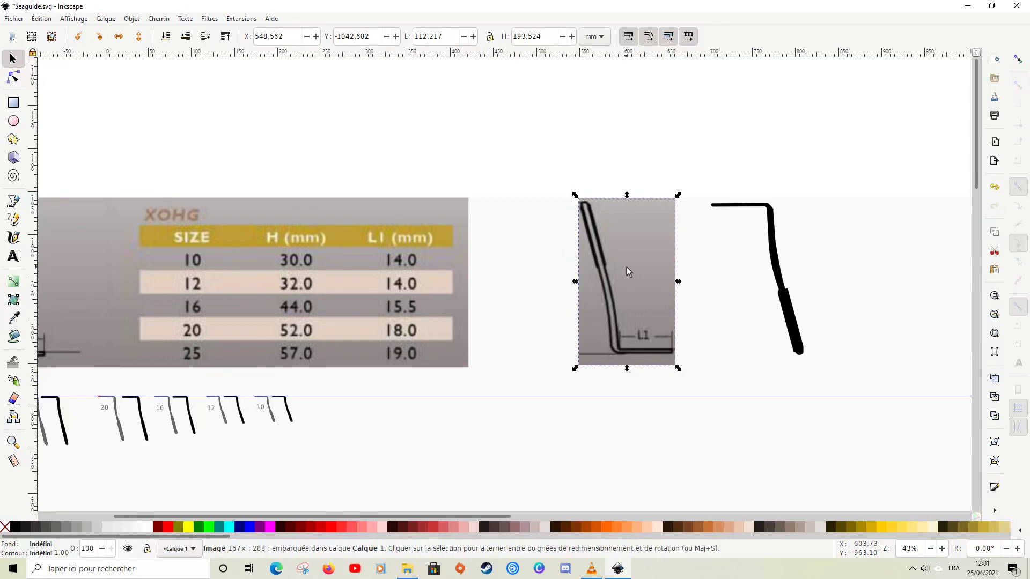
left_click(160, 20)
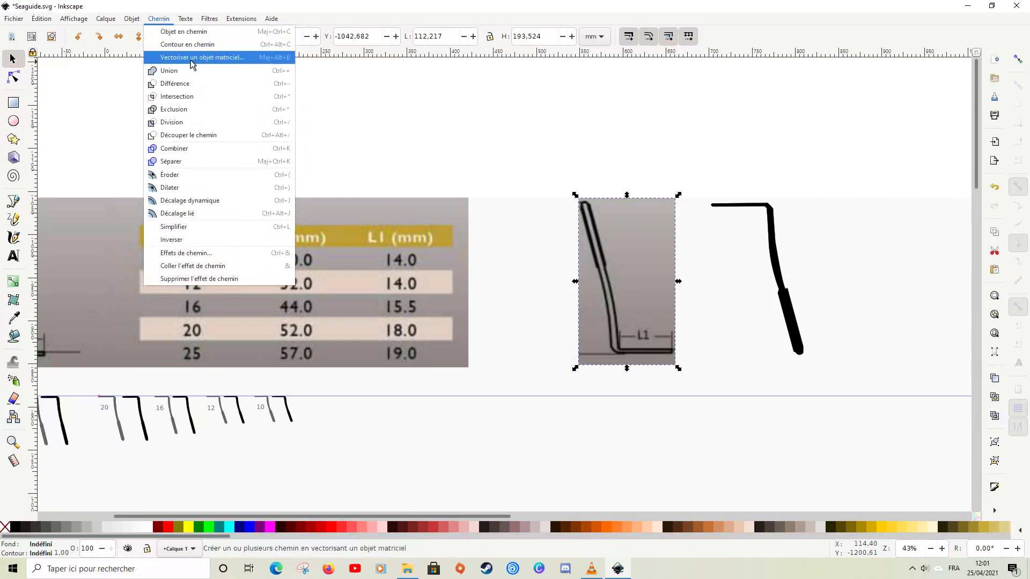
left_click(223, 57)
left_click_drag(904, 10, 418, 84)
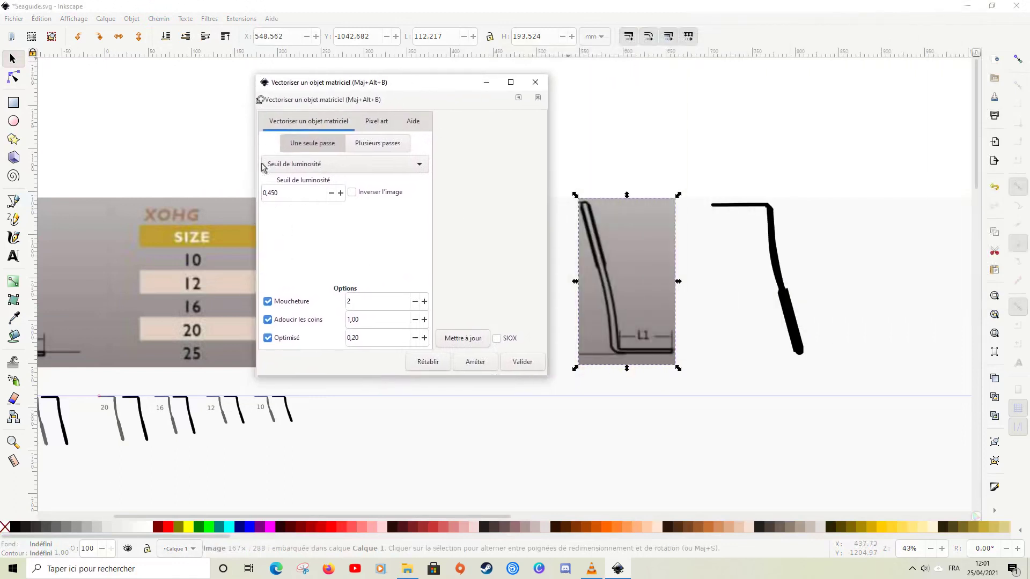
left_click(391, 149)
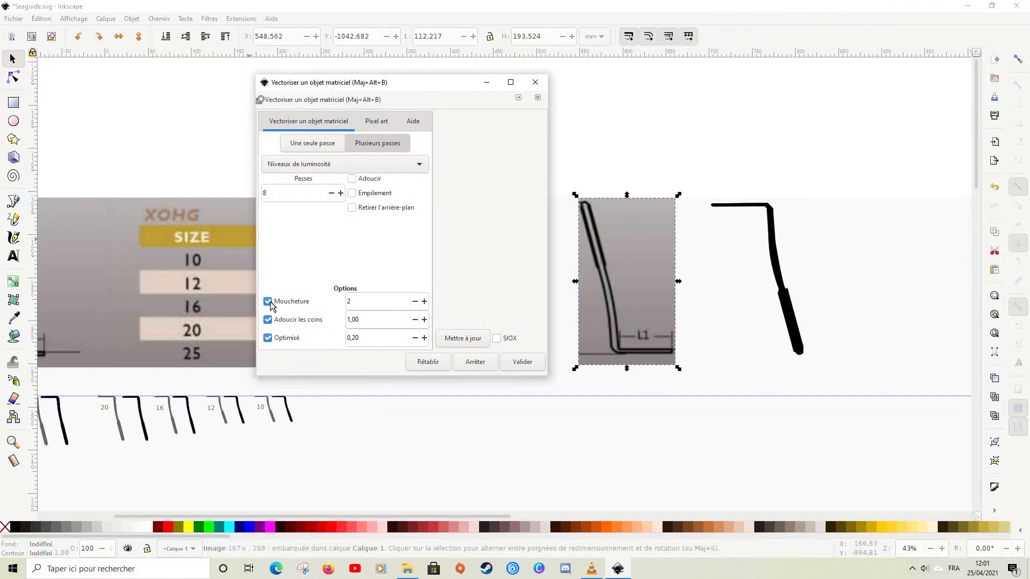
left_click(419, 167)
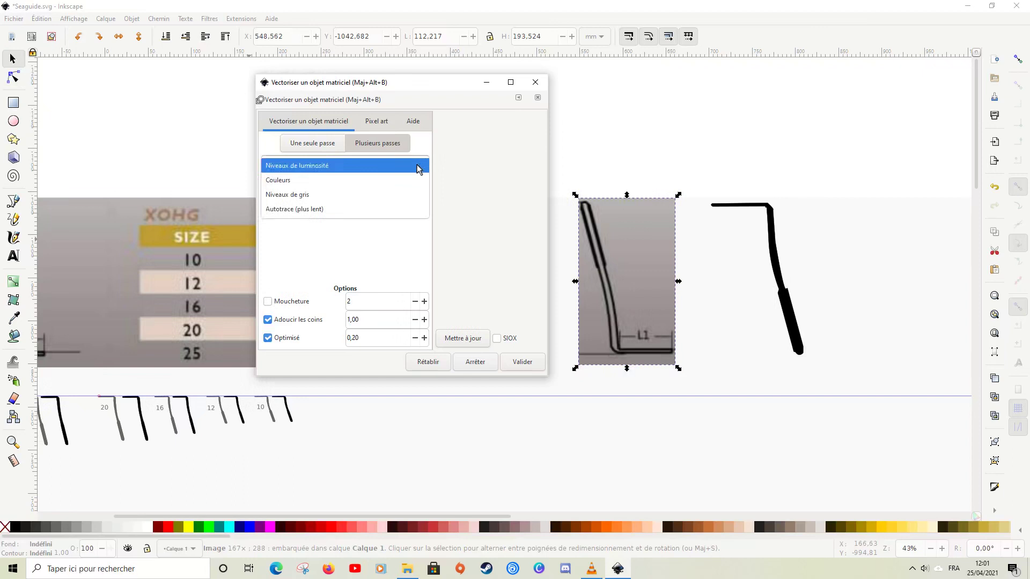
left_click(411, 194)
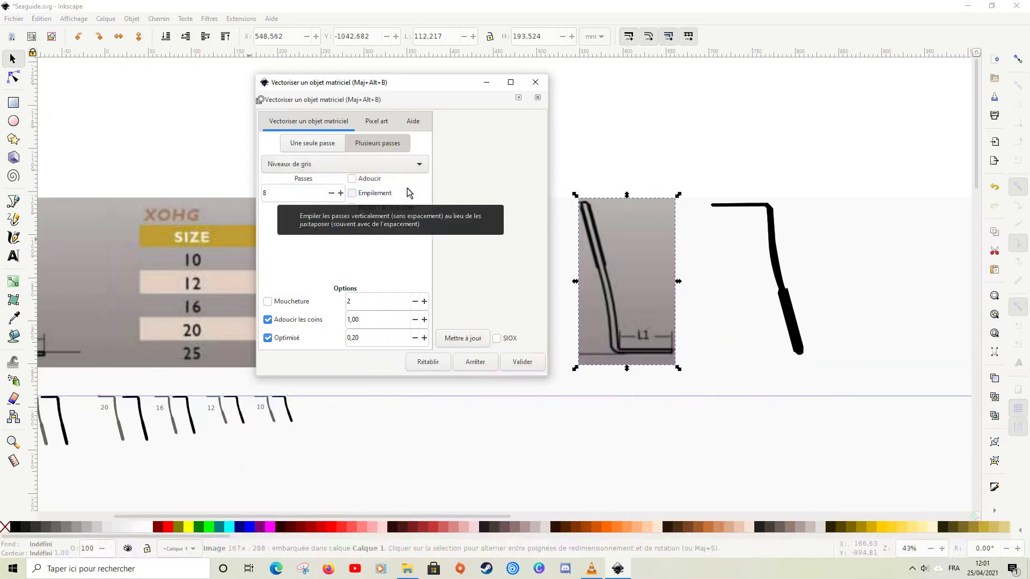
left_click(353, 208)
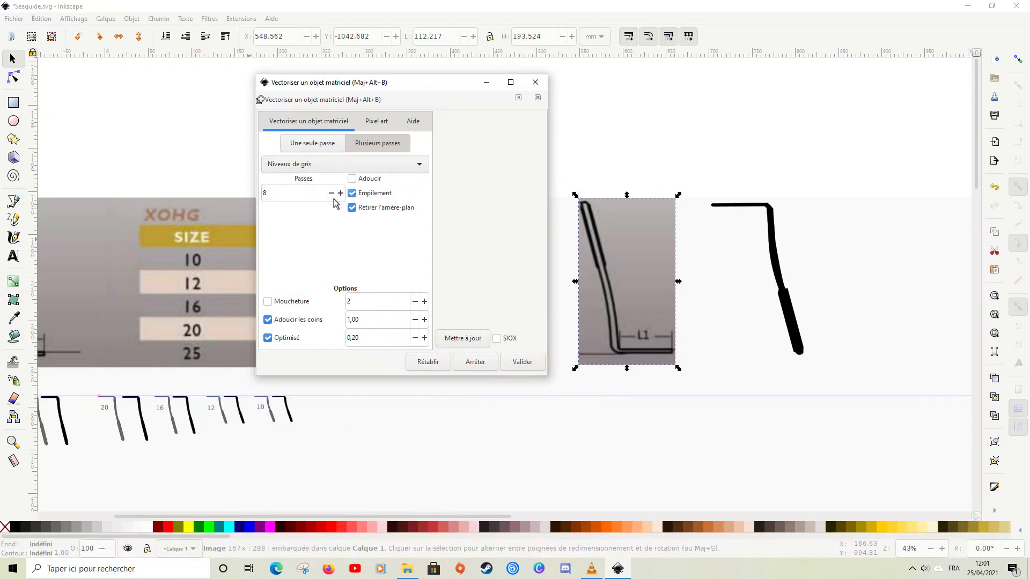
Preview and apply the vectorization, then move the resulting group about 297 mm to the right, past the hand-traced profile.
left_click(459, 341)
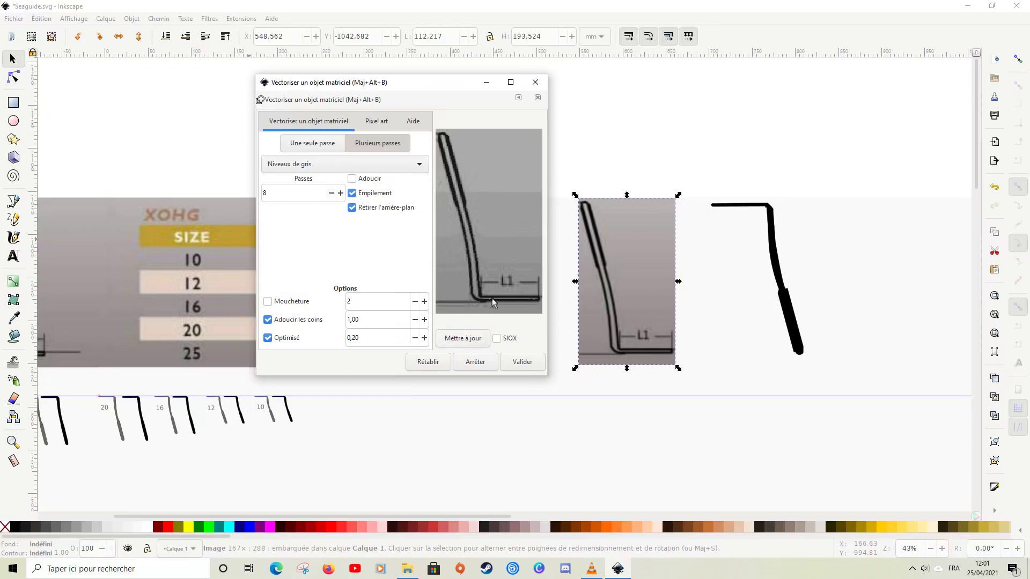
left_click(523, 363)
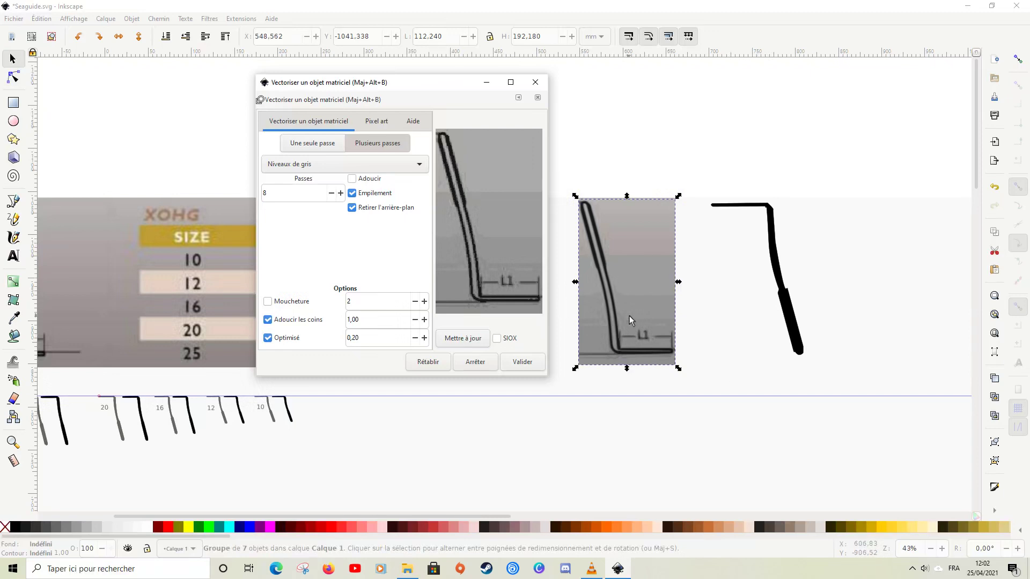
left_click_drag(614, 290, 929, 288)
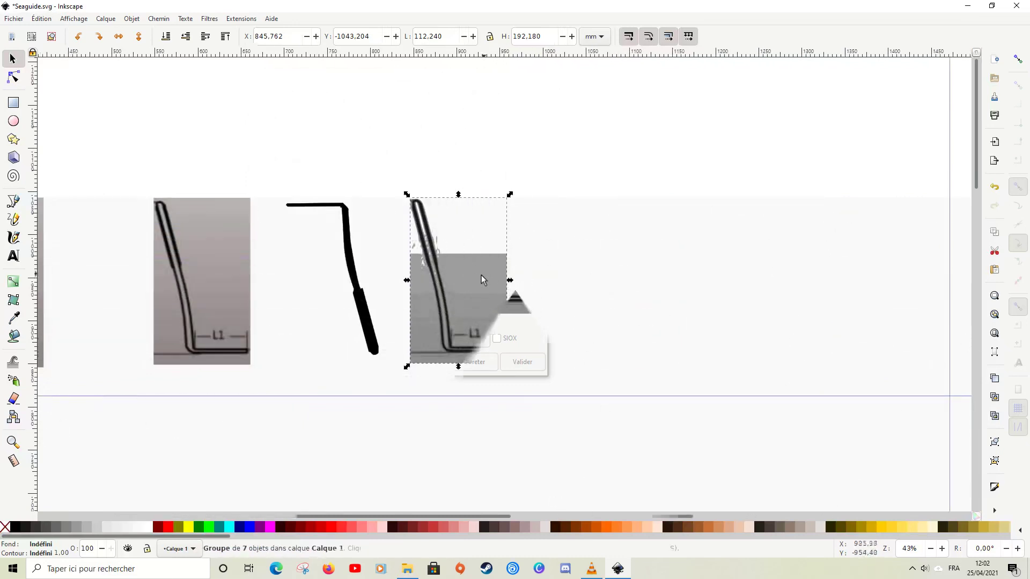
Enter the vectorized group and pull its stacked tone layers apart onto the blank area.
double_click(459, 261)
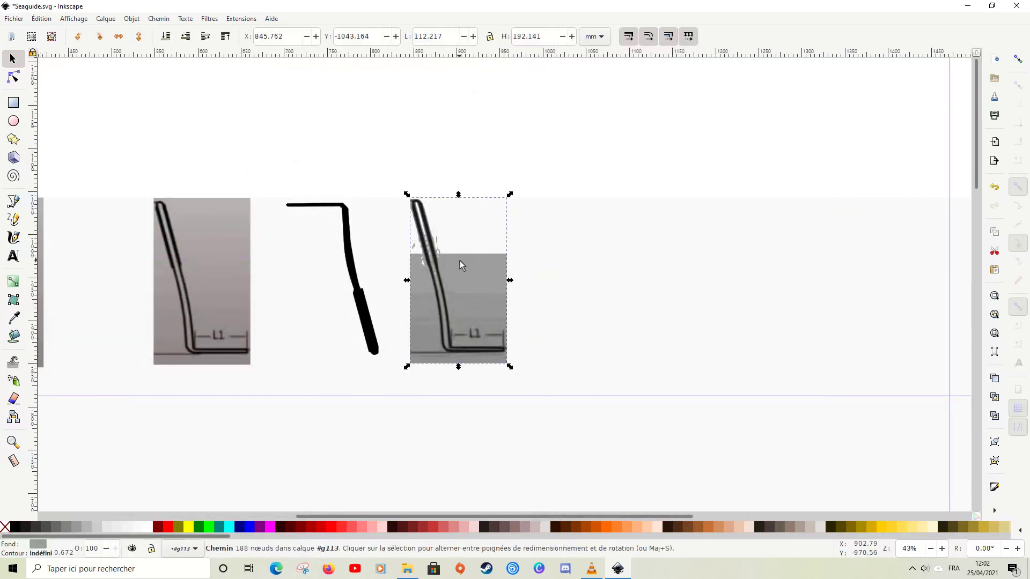
left_click_drag(459, 261, 642, 261)
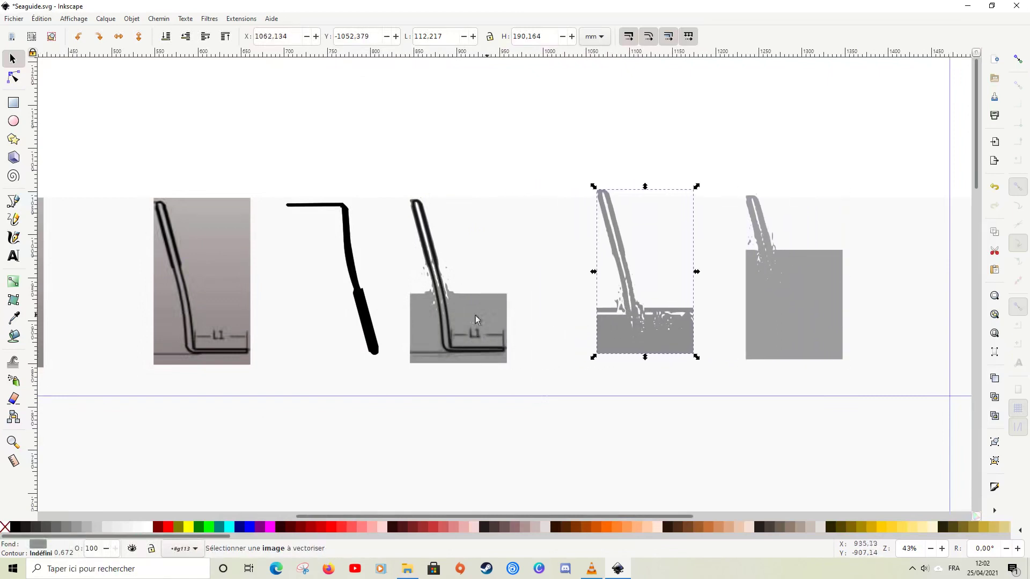
left_click_drag(444, 320, 289, 475)
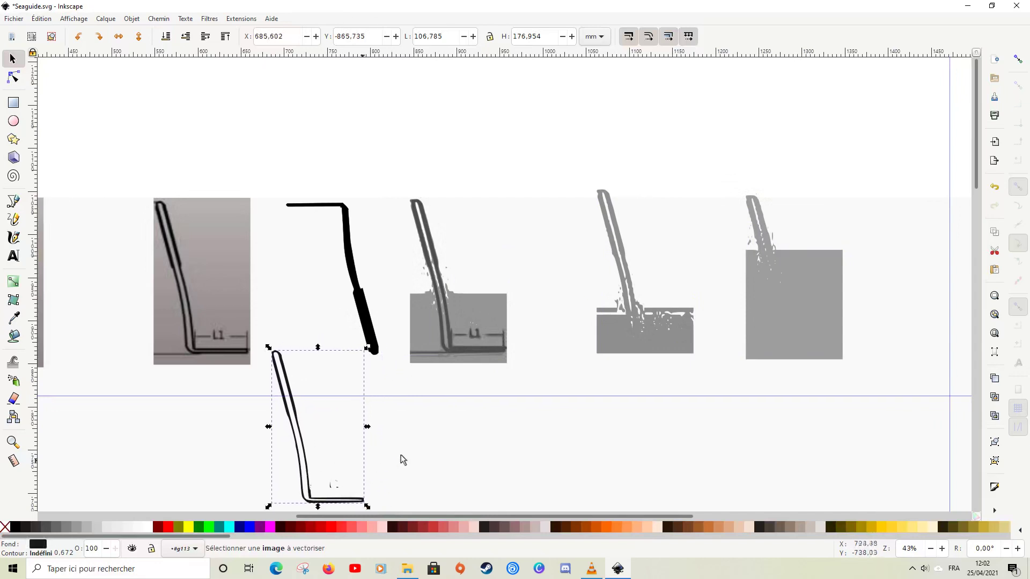
left_click_drag(431, 316, 516, 176)
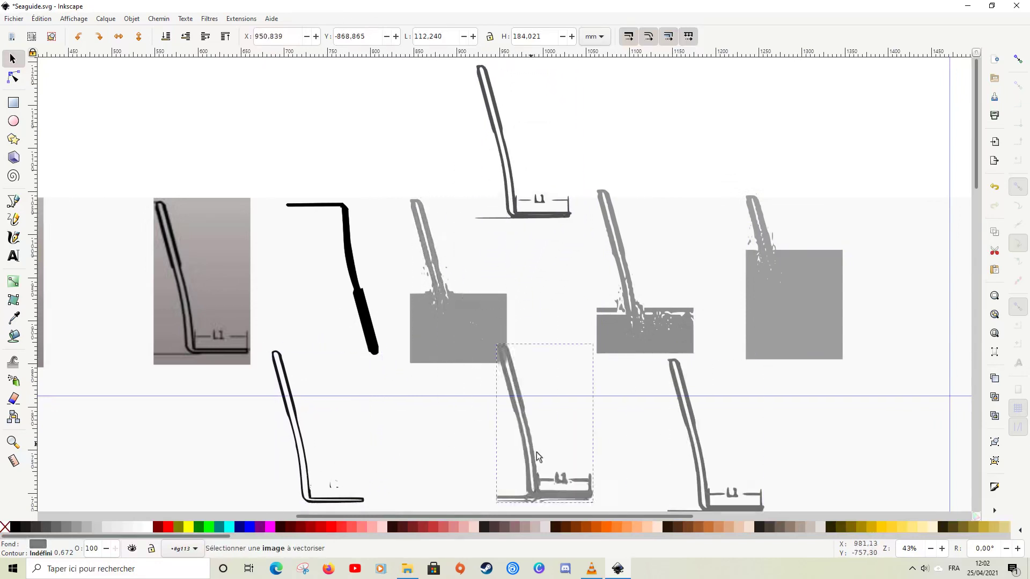
left_click_drag(476, 291, 469, 348)
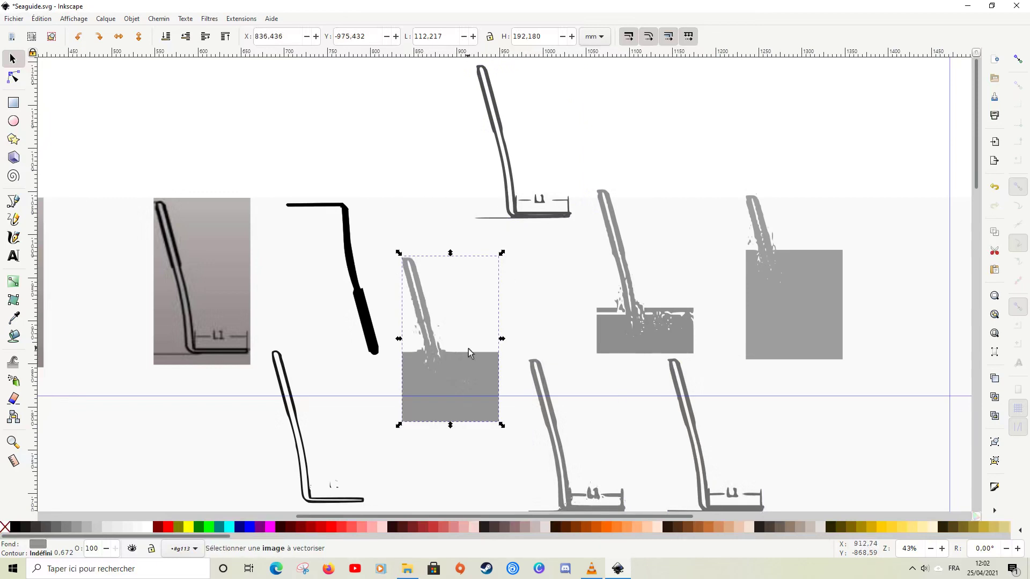
Remove the grey tone layers of the vectorized group, keeping only the darkest outline of the guide.
key("ctrl+z")
key("ctrl+z")
key("ctrl+z")
key("ctrl+z")
key("ctrl+z")
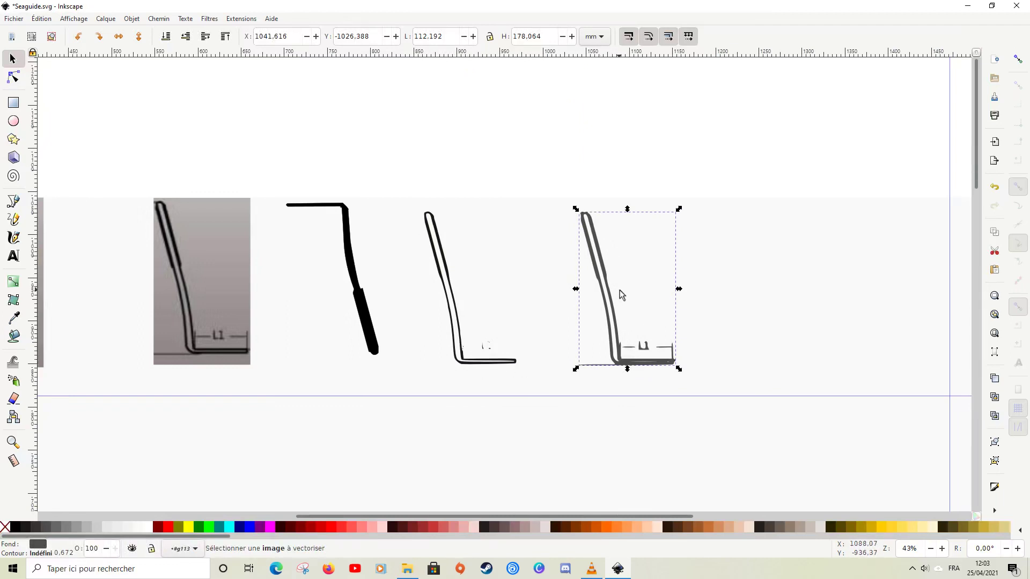
key("ctrl+z")
Delete the leftover L1 label fragments and the tiny stray nodes beside the inner heel from the dark outline.
left_click(461, 300)
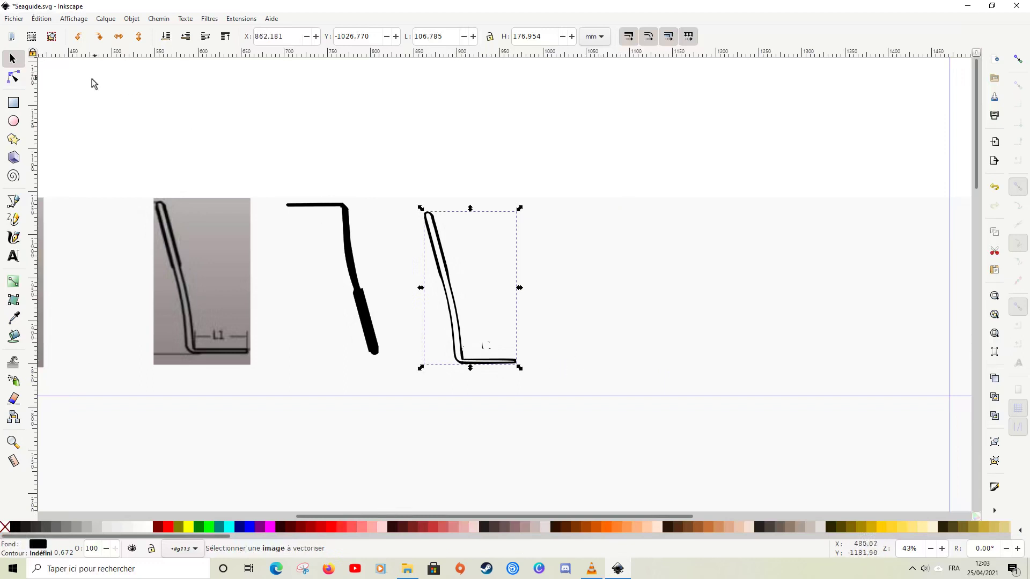
left_click(13, 78)
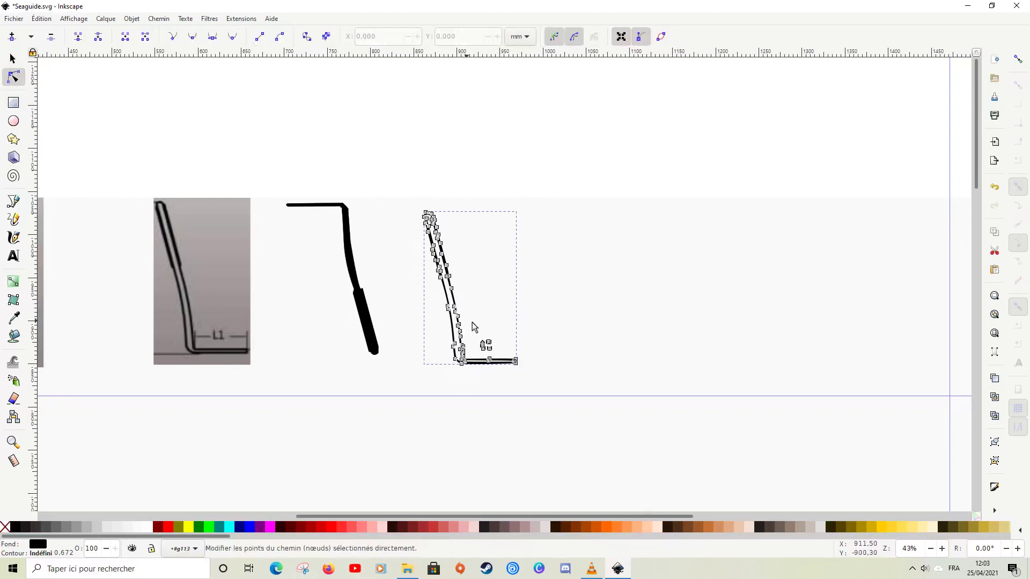
scroll(499, 357, "up", 6)
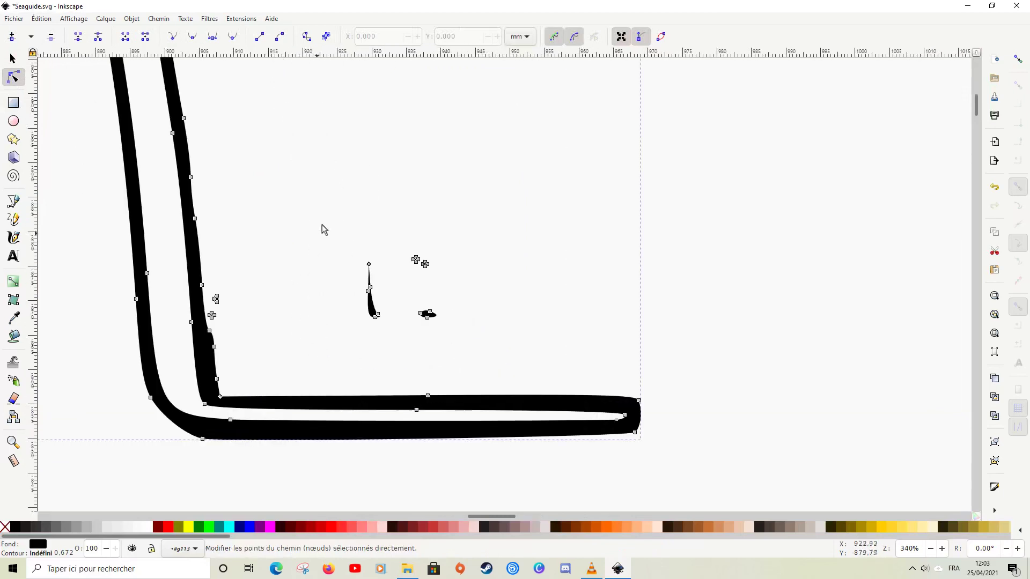
left_click_drag(323, 210, 538, 349)
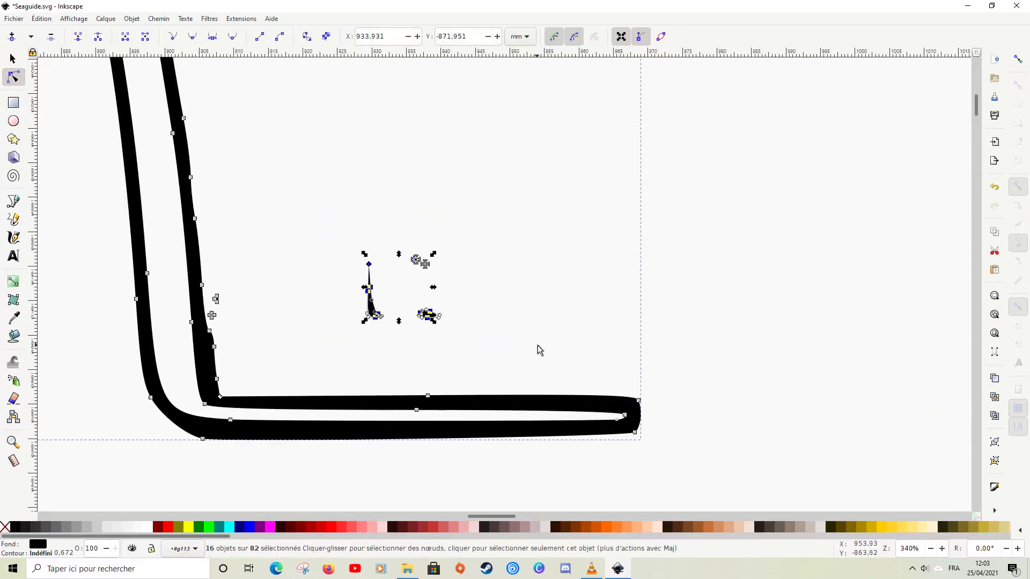
key("Delete")
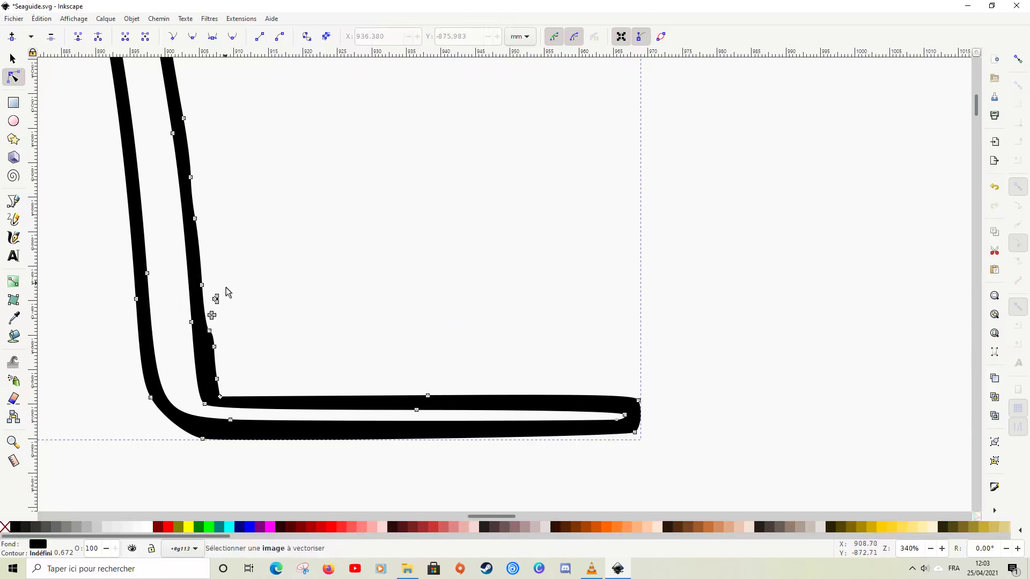
left_click_drag(226, 291, 208, 338)
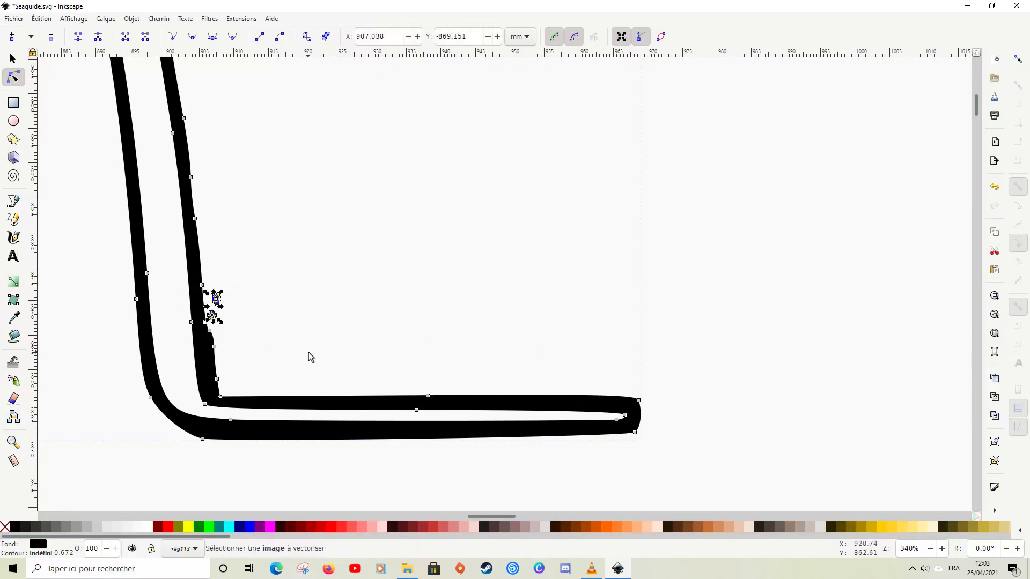
key("Delete")
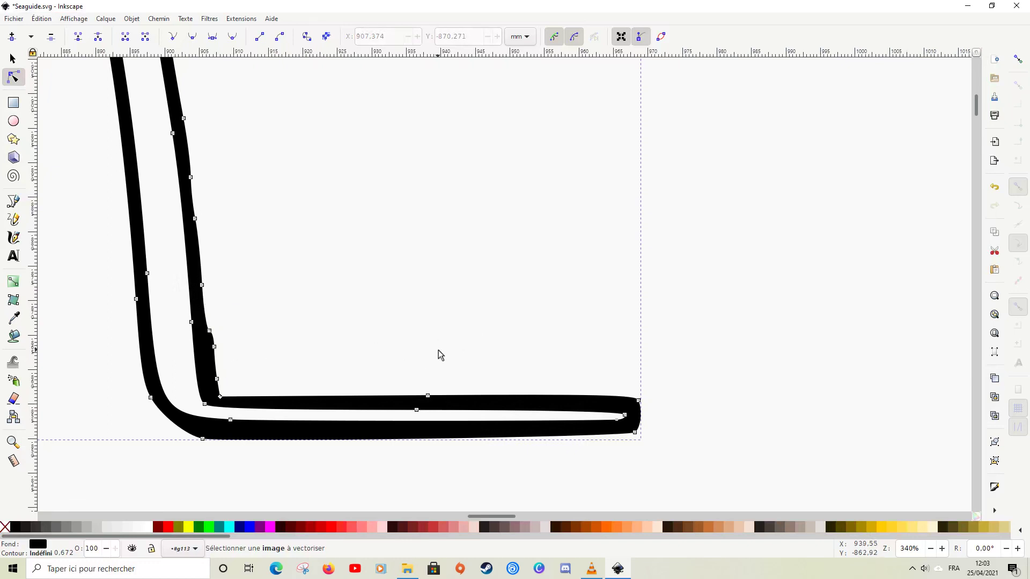
Delete all nodes of the outline's inner contour, from the rounded tip down through the foot, to make the profile solid black.
scroll(150, 402, "up", 20)
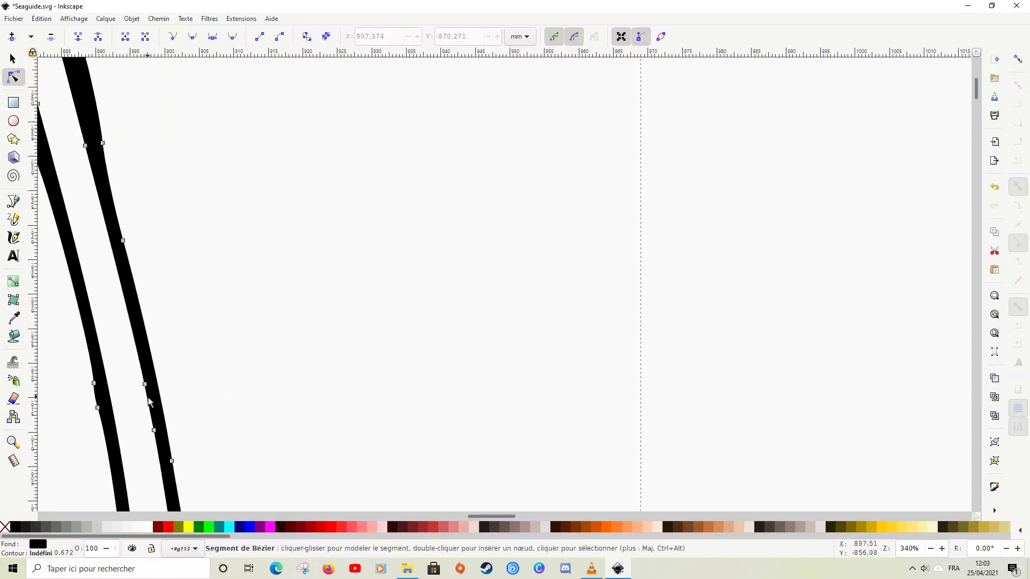
scroll(149, 403, "up", 2)
scroll(129, 390, "down", 4)
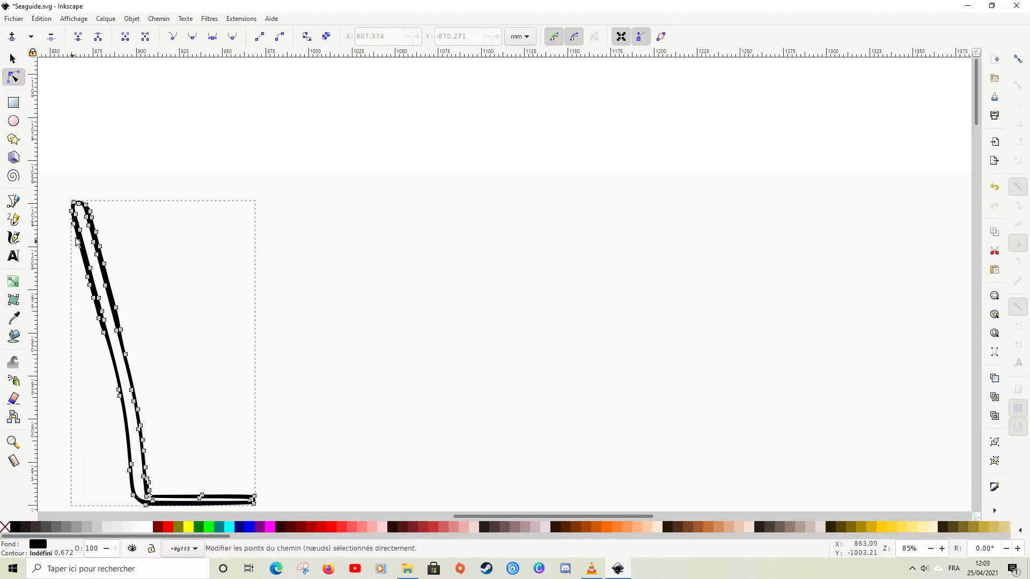
scroll(62, 232, "left", 3)
scroll(121, 223, "up", 5)
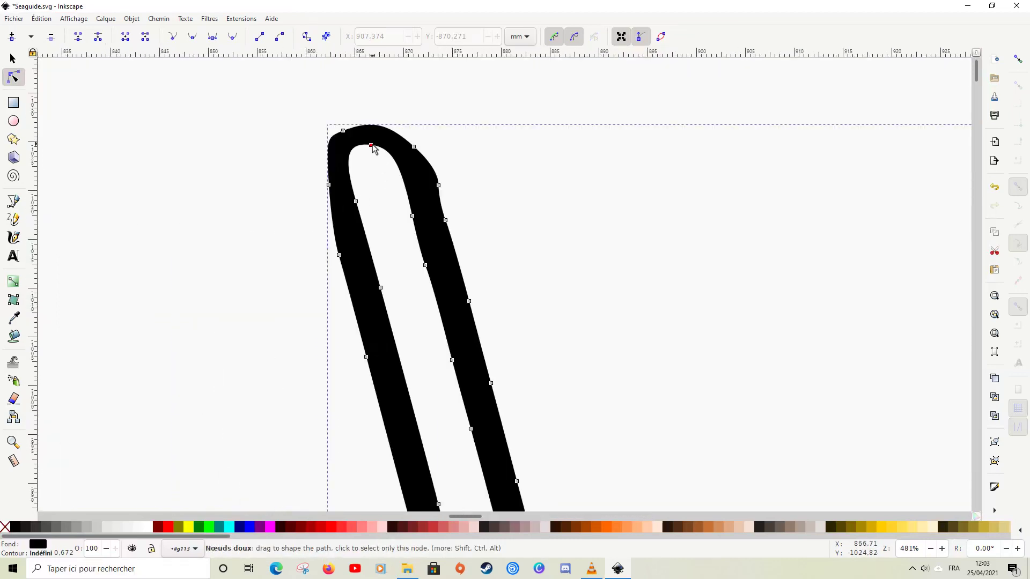
left_click(372, 146)
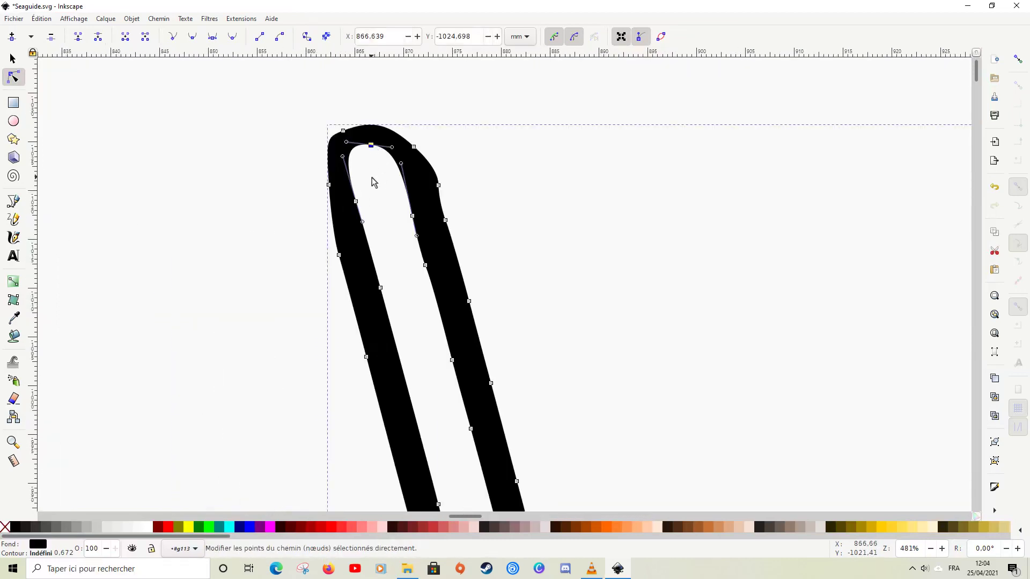
scroll(542, 430, "down", 10)
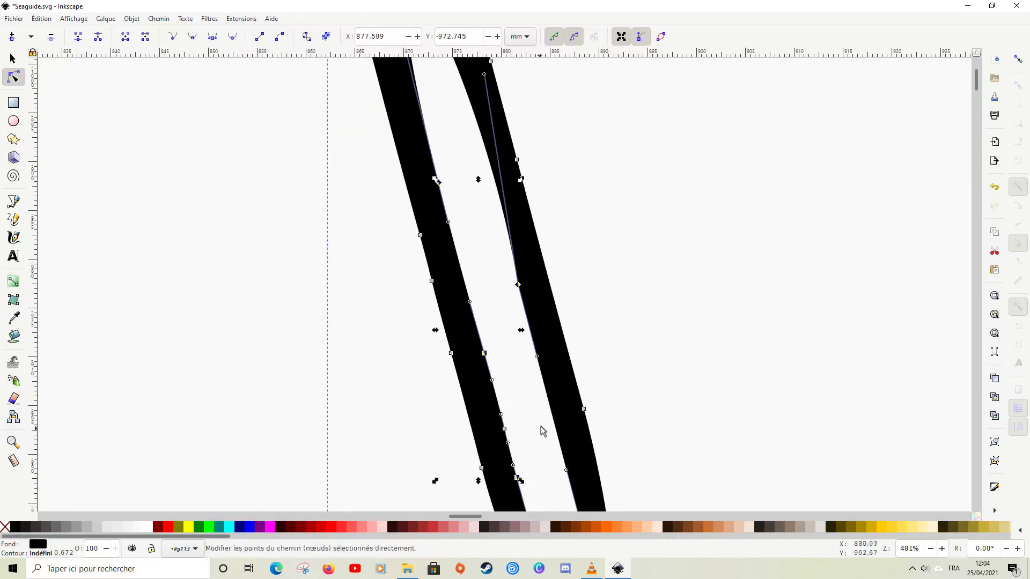
scroll(611, 348, "down", 10)
scroll(678, 274, "down", 8)
scroll(369, 311, "down", 4, "ctrl")
scroll(429, 317, "up", 6)
scroll(472, 319, "down", 2, "ctrl")
left_click(499, 327)
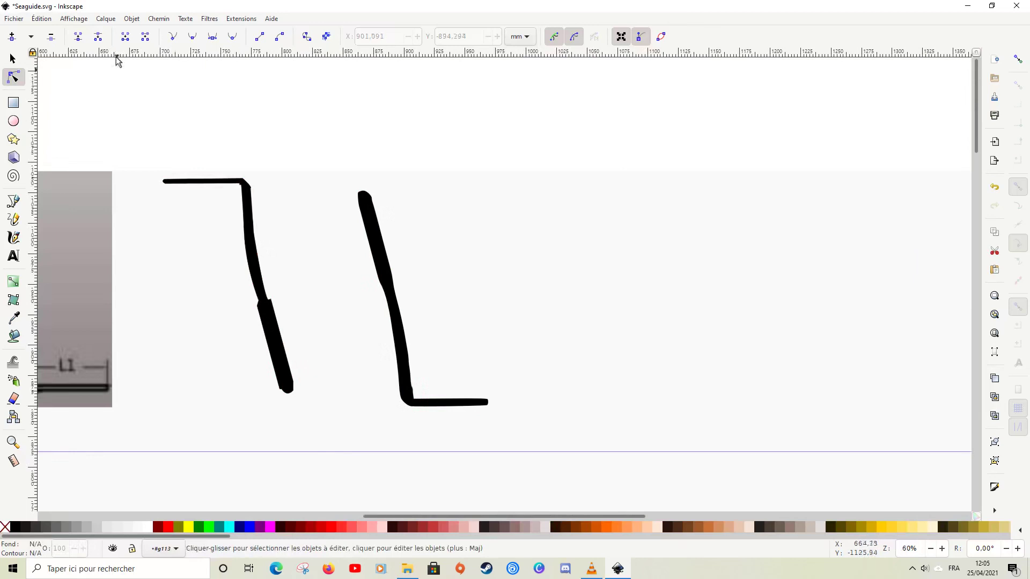
Paste the vectorized profile into Calque 1 and arrange it and the hand-traced profile side by side, right of the reference image.
key("ctrl+v")
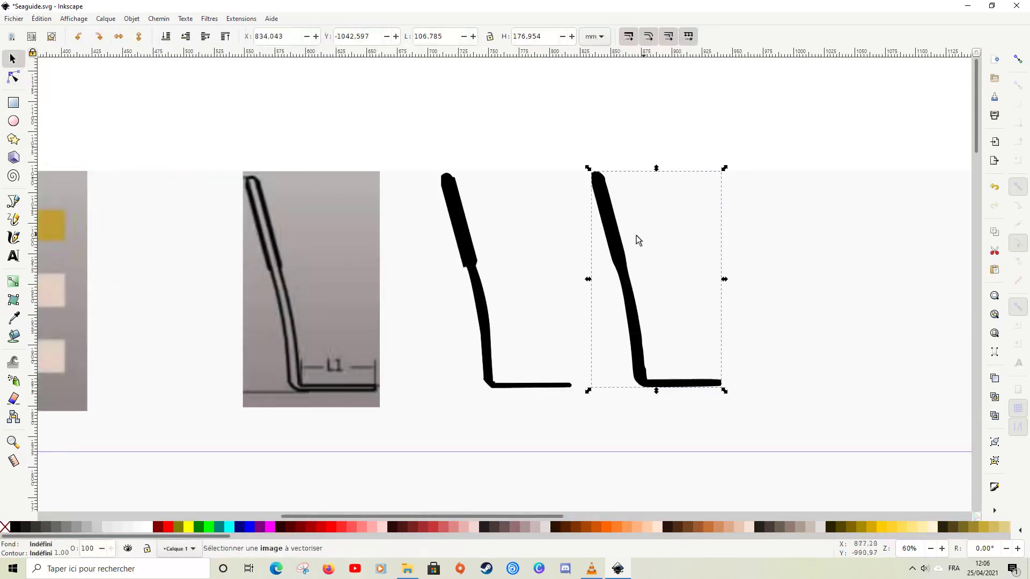
mouse_move(621, 250)
left_mouse_down()
mouse_move(272, 256)
mouse_move(593, 256)
mouse_move(495, 256)
left_mouse_up()
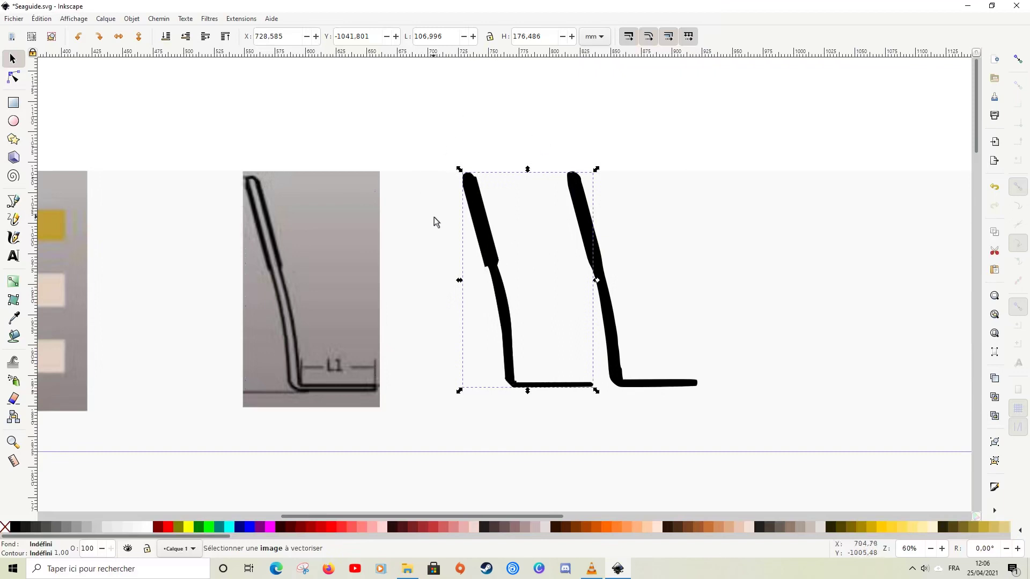
left_click(736, 260)
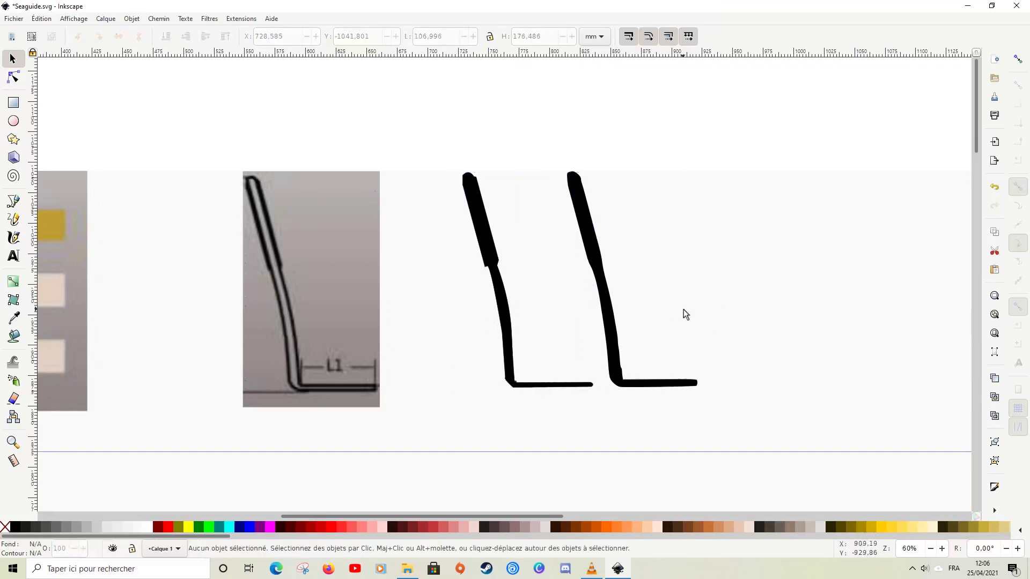
scroll(652, 313, "down", 2, "ctrl")
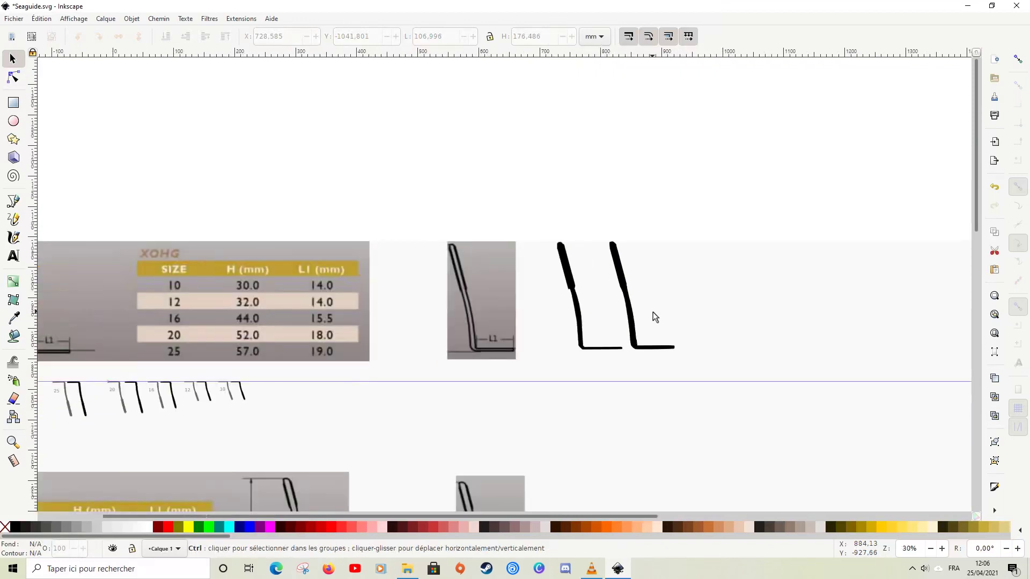